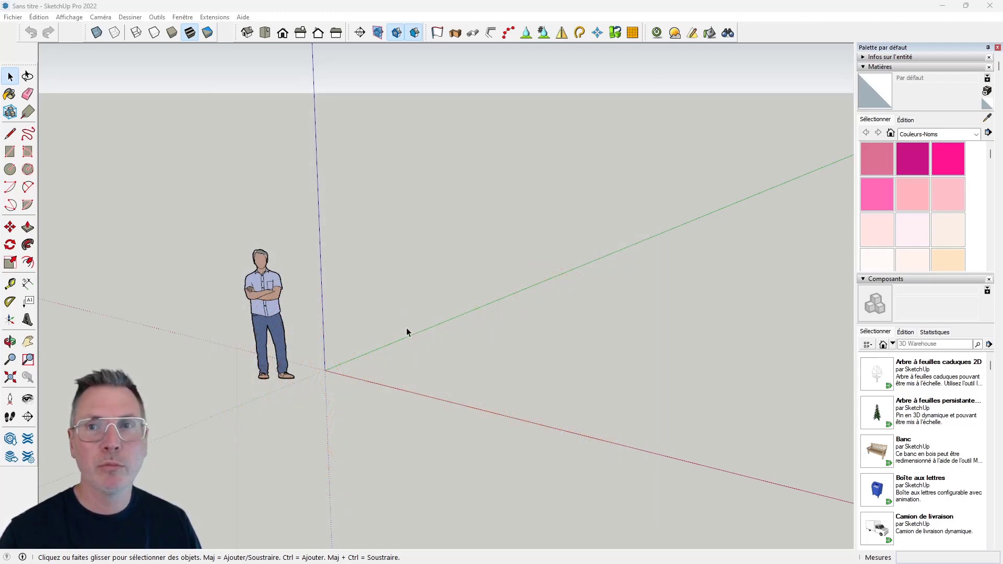
- Orbit briefly, then view the model from the Front standard view with parallel projection
key(o)
drag(403, 329, 525, 289)
key(space)
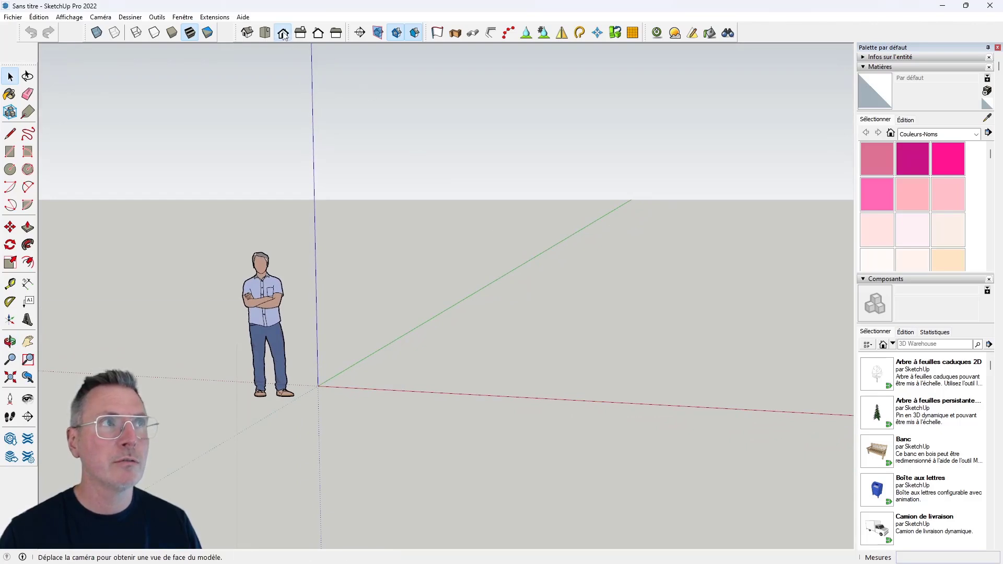
click(282, 32)
click(109, 20)
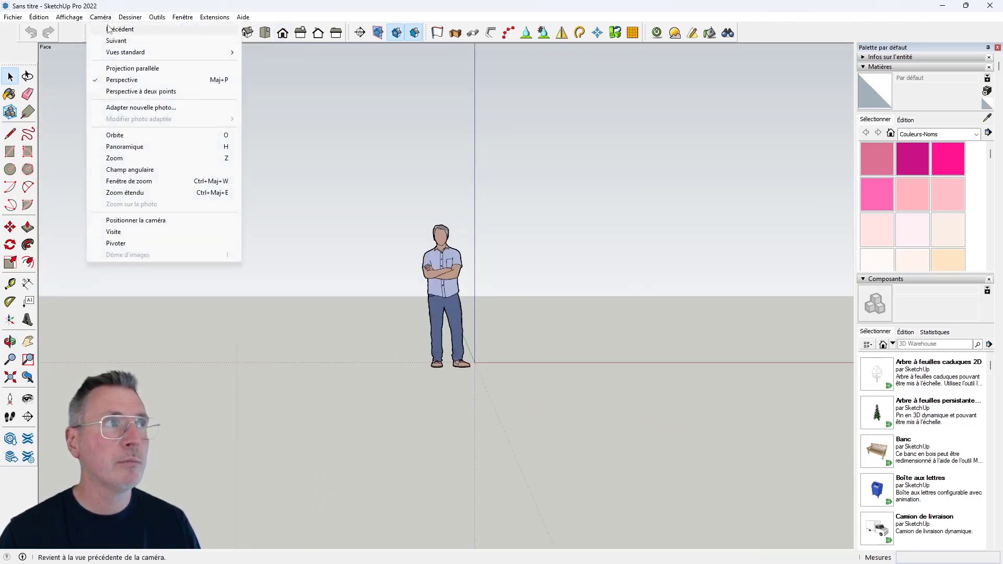
click(156, 68)
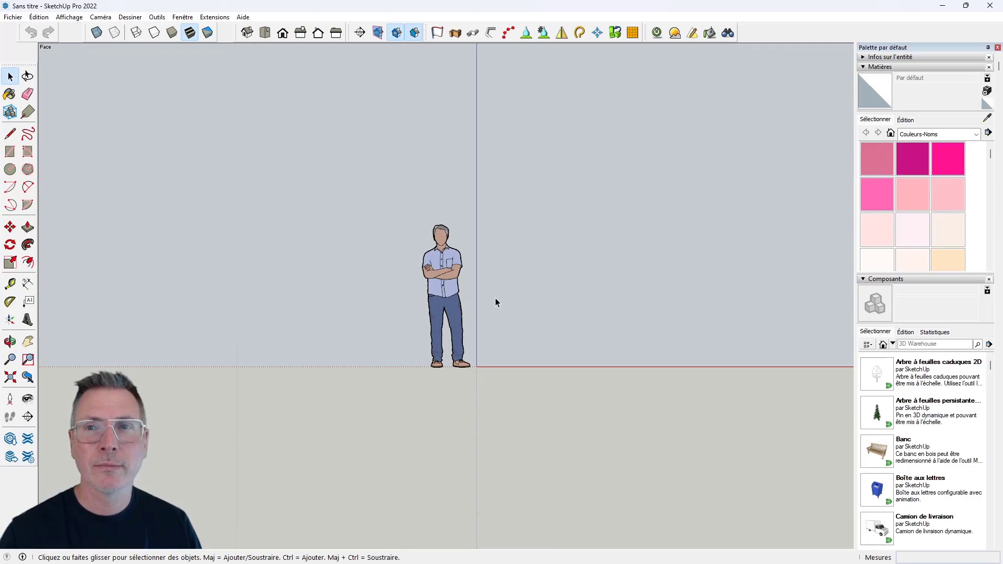
click(13, 18)
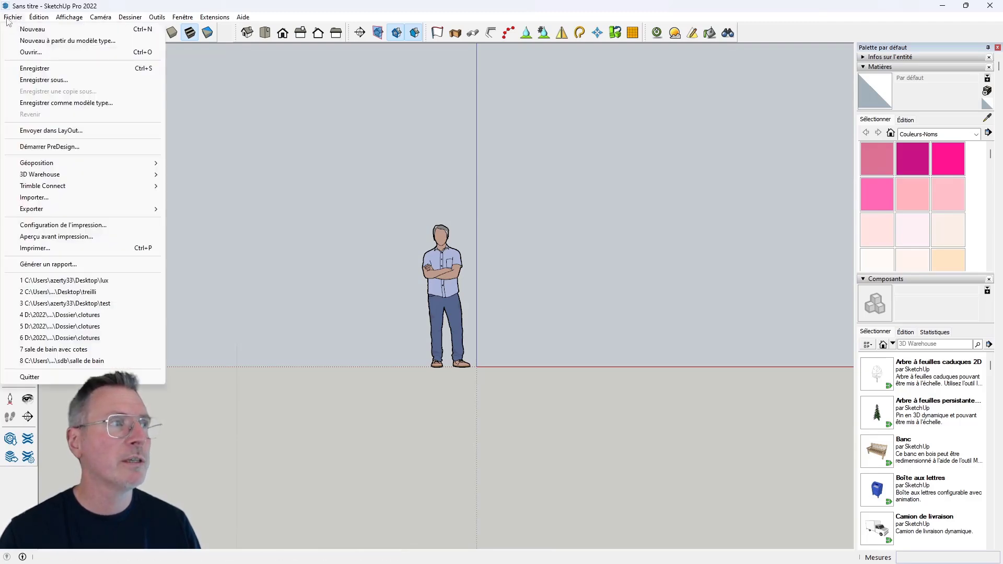
- Import the bamboo lamp JPG and place it as a small image beside the figure
click(46, 199)
click(133, 193)
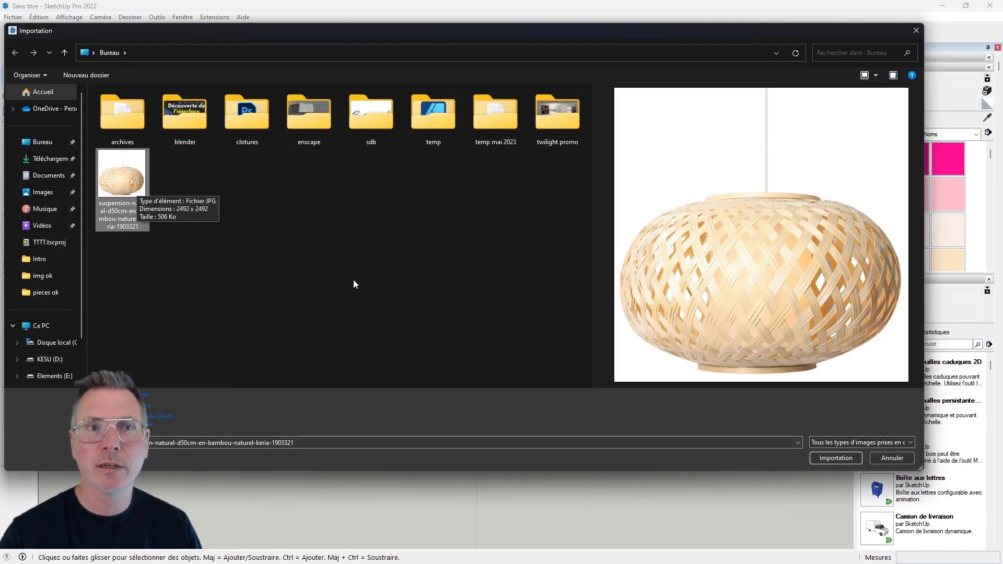
click(823, 459)
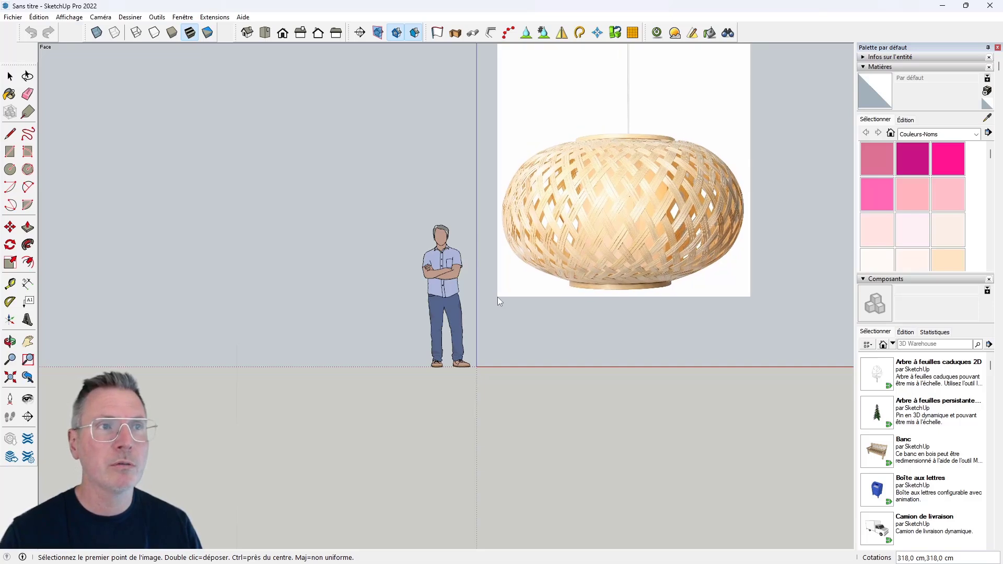
click(497, 296)
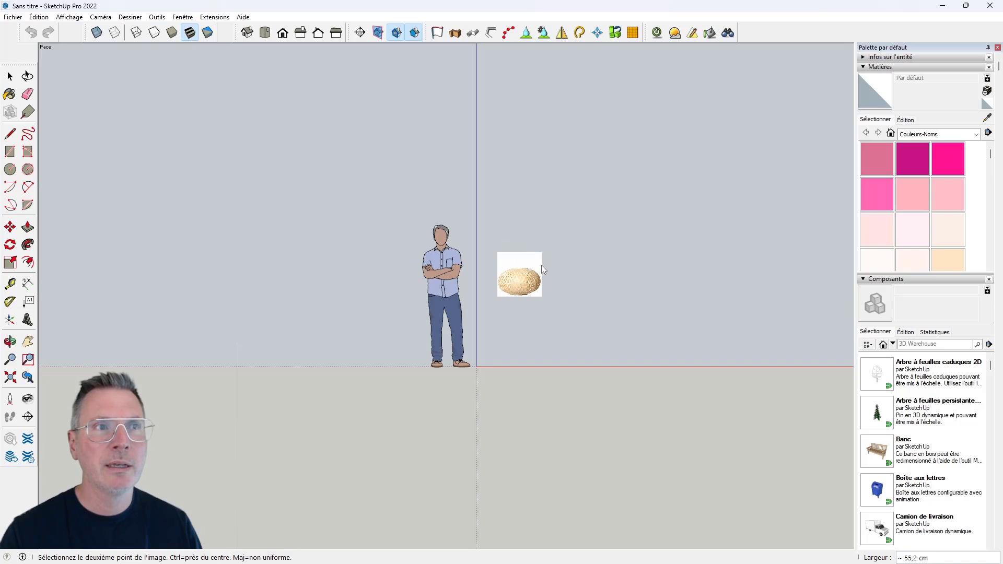
click(541, 265)
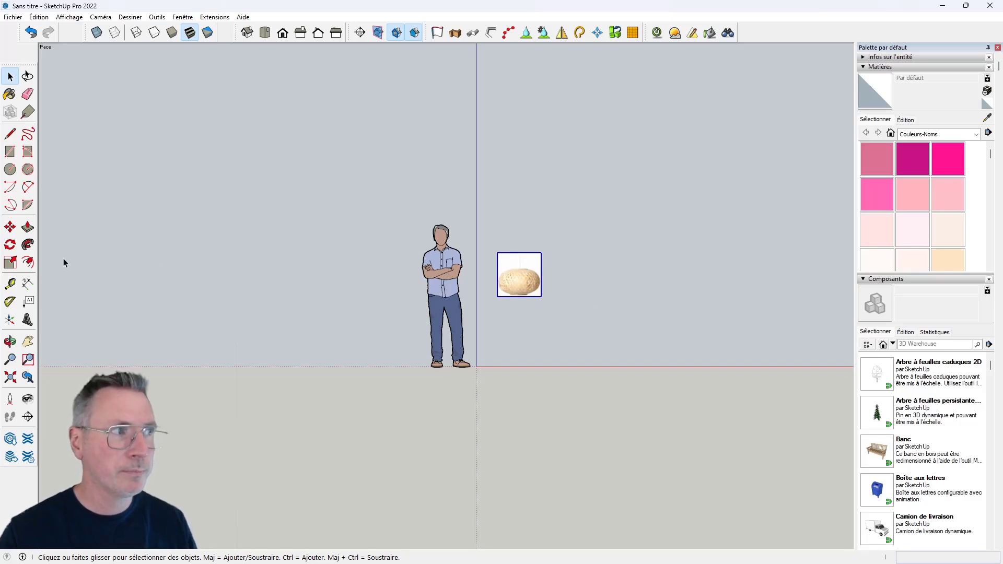
- Move the lamp image slightly up and to the right
scroll(503, 285, up, 2)
scroll(503, 285, up, 2)
scroll(494, 288, down, 1)
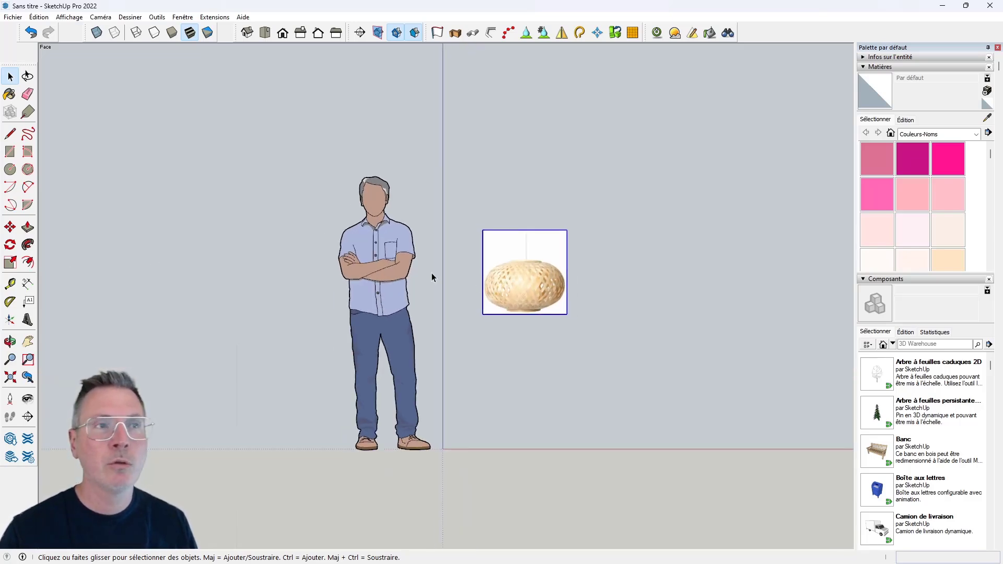
click(19, 230)
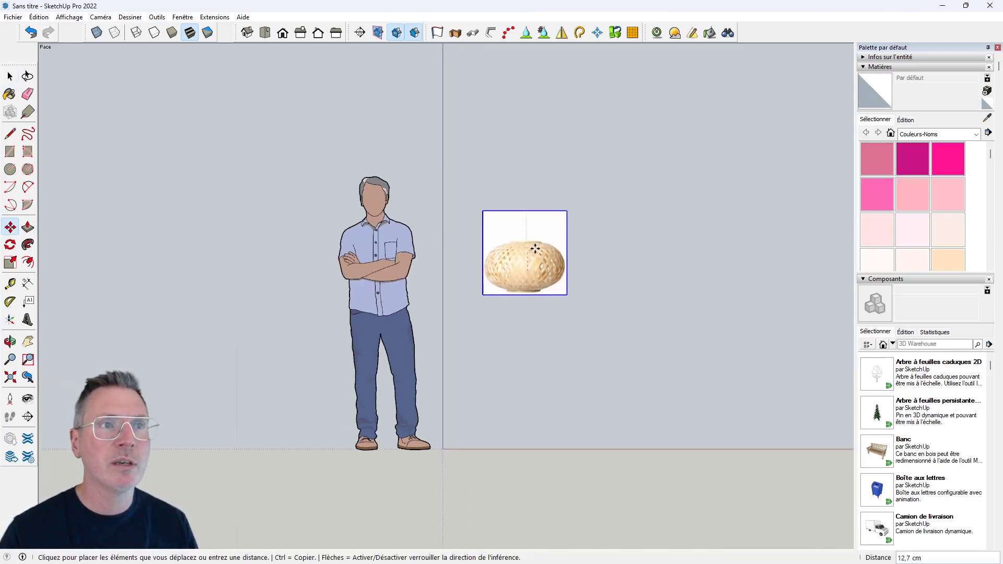
drag(528, 270, 544, 232)
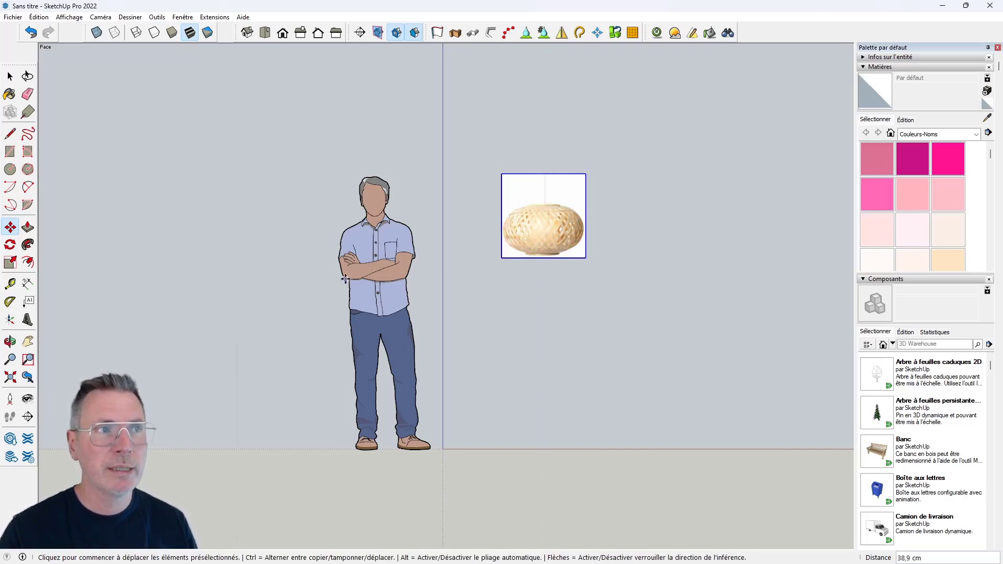
- Move the standing figure about 113 cm to the left, away from the image
click(10, 76)
click(385, 251)
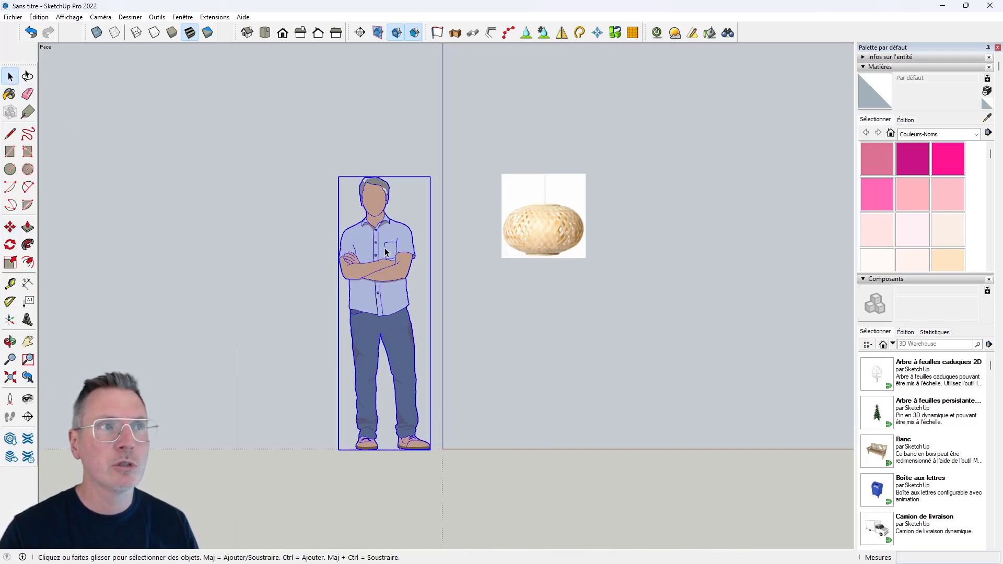
key(m)
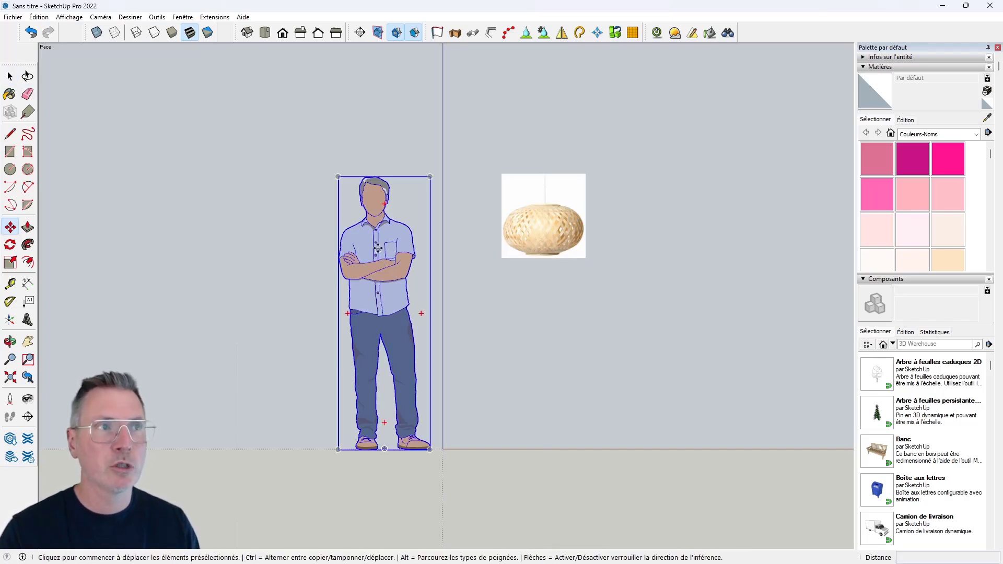
click(389, 244)
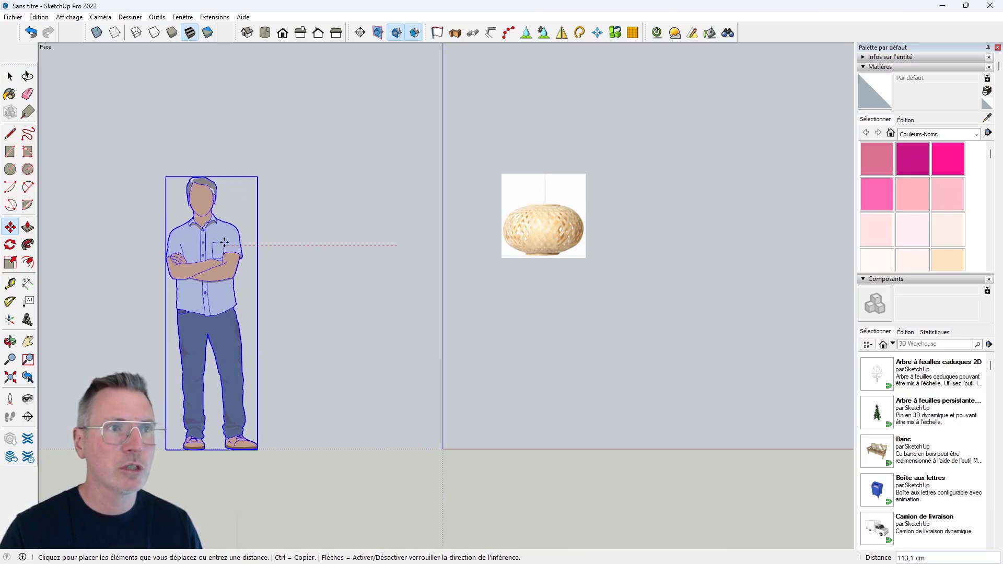
click(210, 192)
click(10, 76)
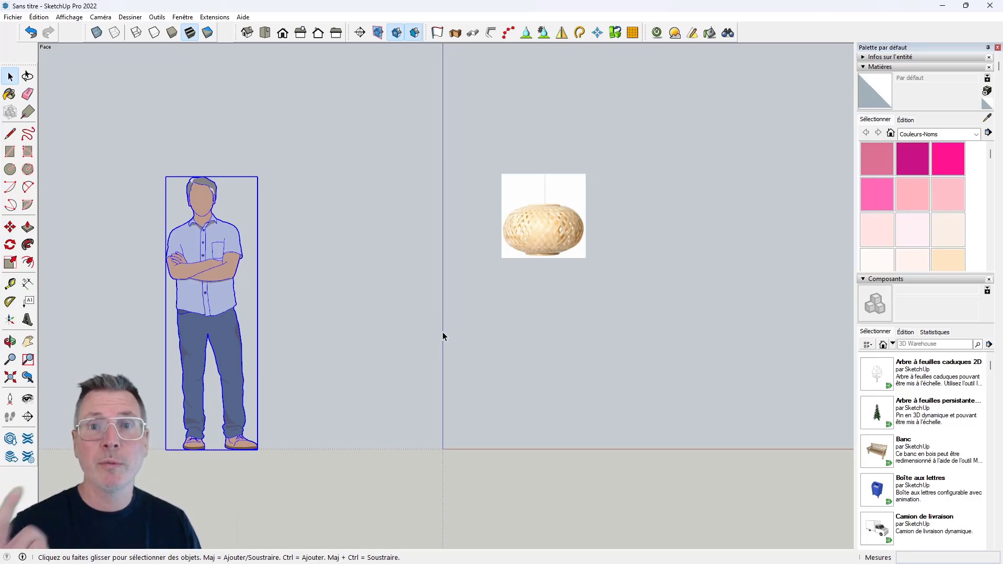
- Snap the lamp image's top rim centre onto the model origin
click(526, 235)
scroll(555, 238, up, 1)
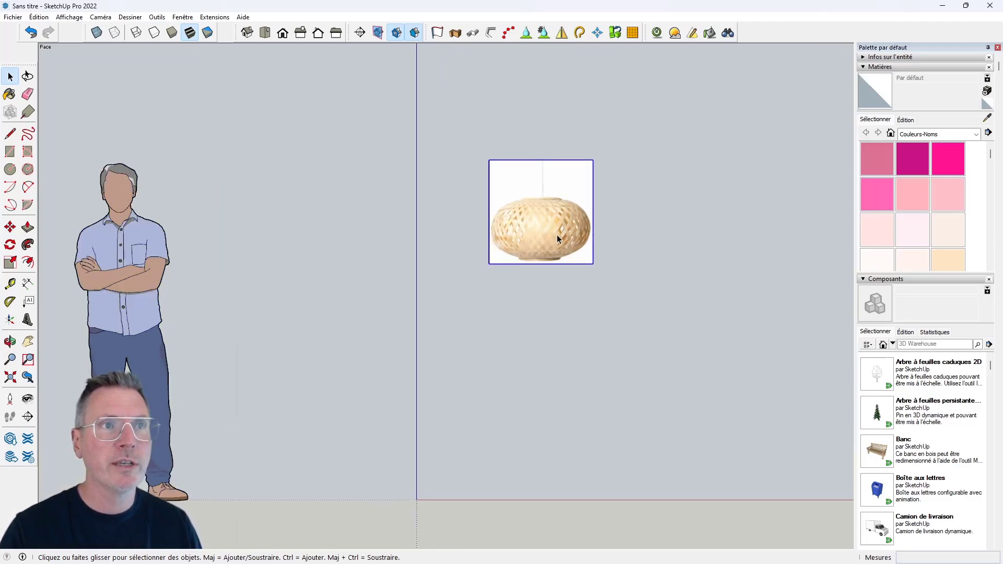
click(9, 226)
scroll(522, 256, up, 2)
scroll(554, 157, up, 2)
scroll(554, 155, up, 3)
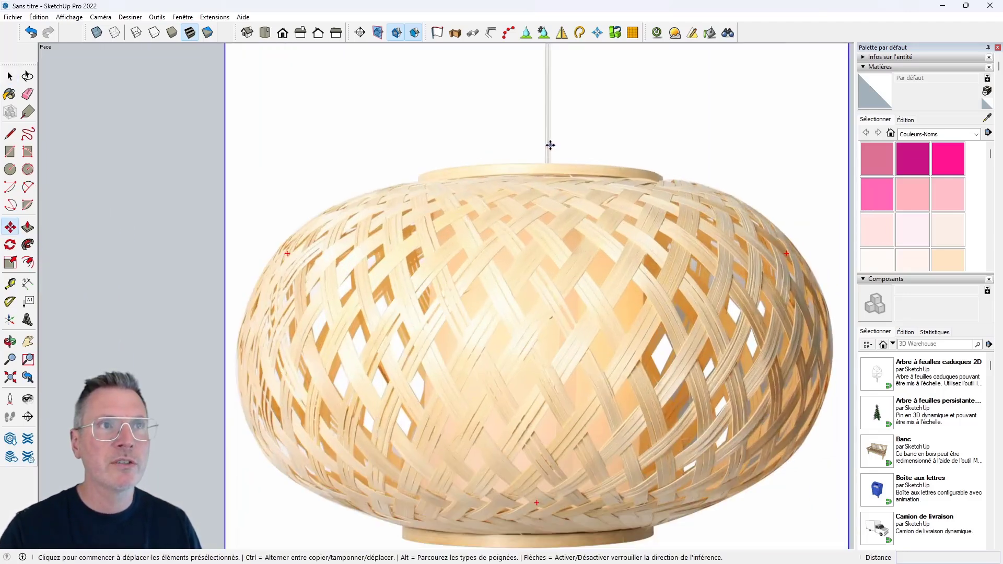
click(547, 161)
scroll(547, 160, down, 3)
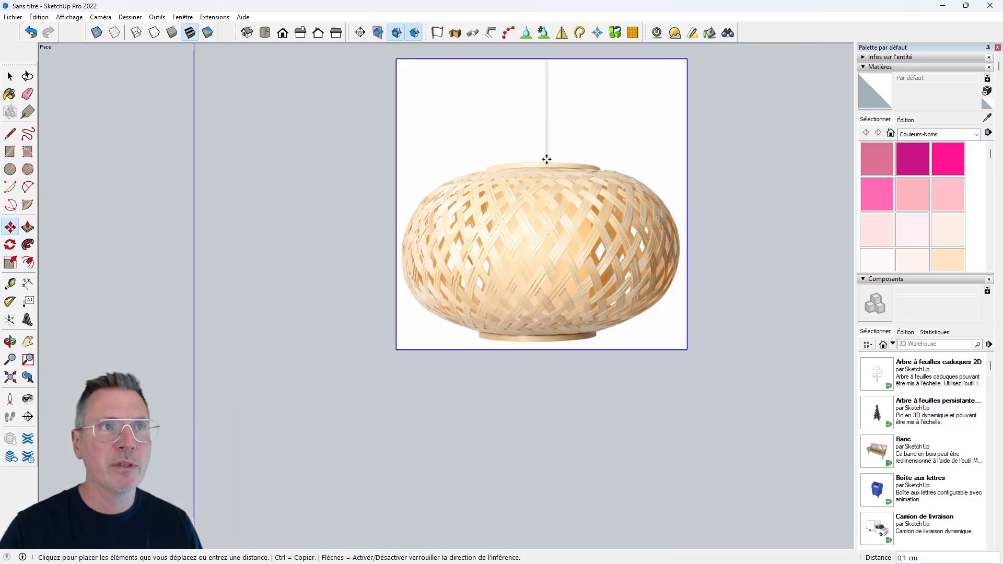
scroll(546, 159, down, 2)
scroll(545, 158, down, 2)
scroll(545, 159, down, 1)
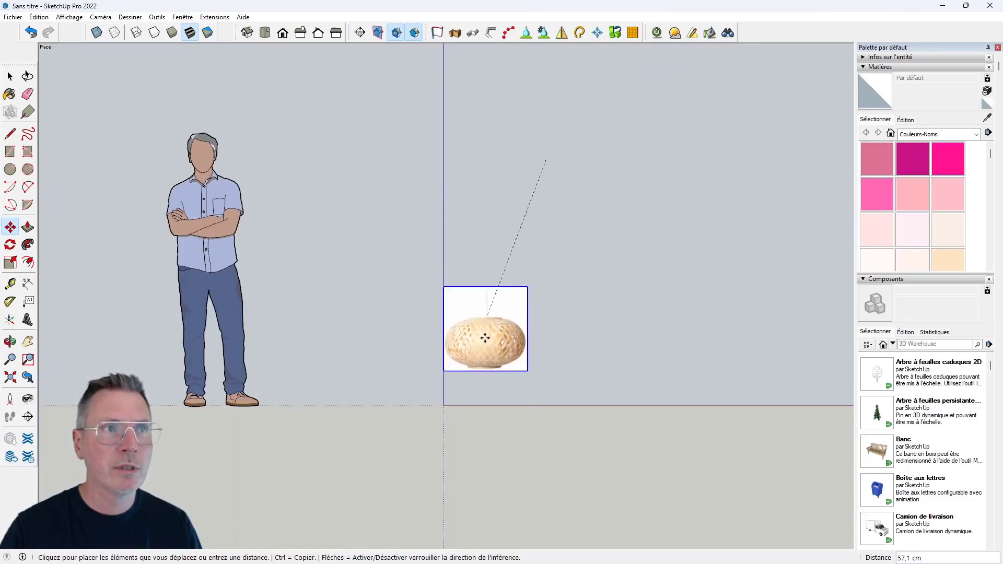
click(446, 404)
scroll(444, 406, up, 2)
scroll(442, 411, up, 2)
scroll(444, 403, up, 2)
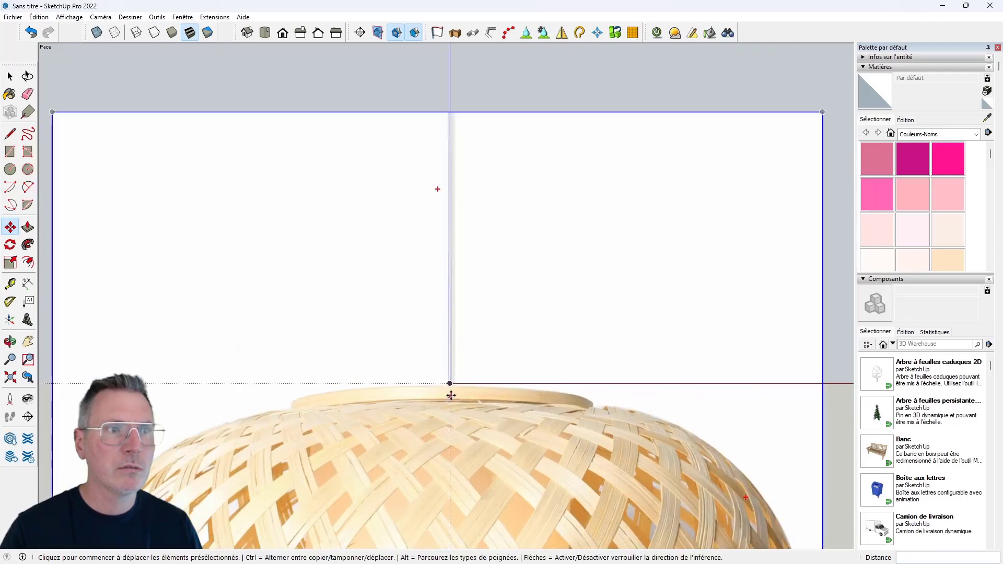
scroll(448, 394, up, 2)
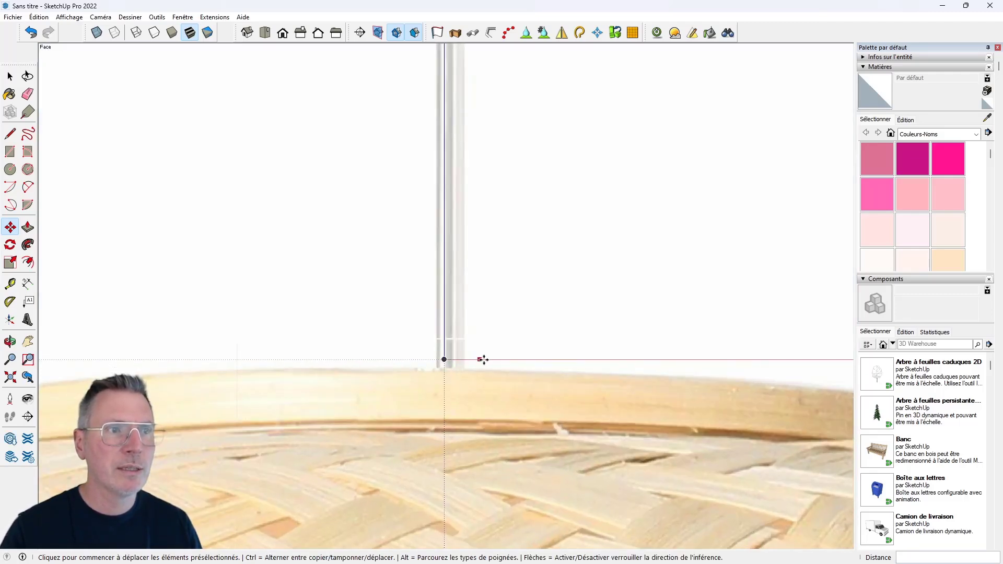
- Align the lamp's centre line with the blue axis and lift the image above the ground
click(551, 333)
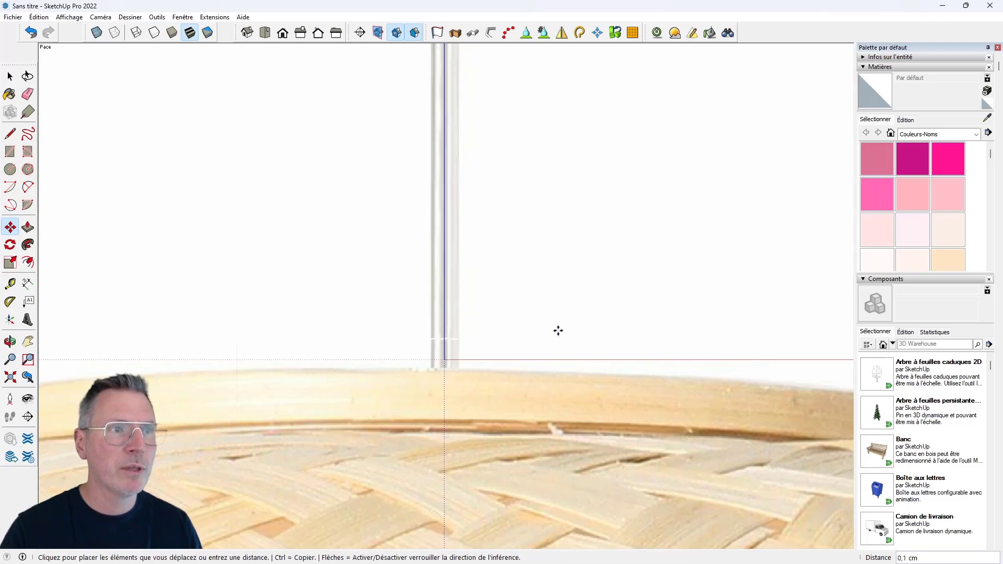
click(557, 331)
scroll(463, 354, down, 2)
scroll(459, 353, down, 3)
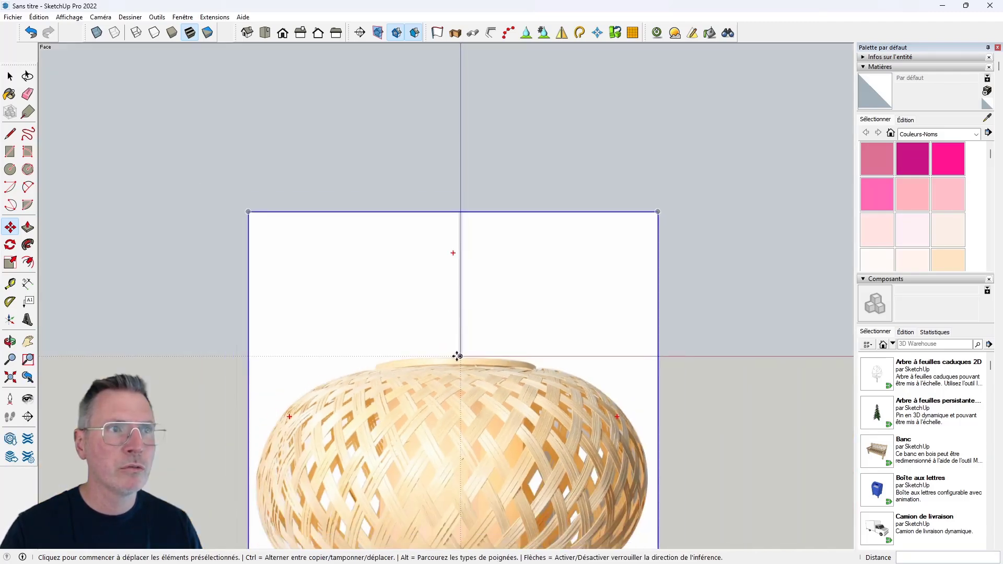
scroll(457, 366, down, 3)
click(456, 453)
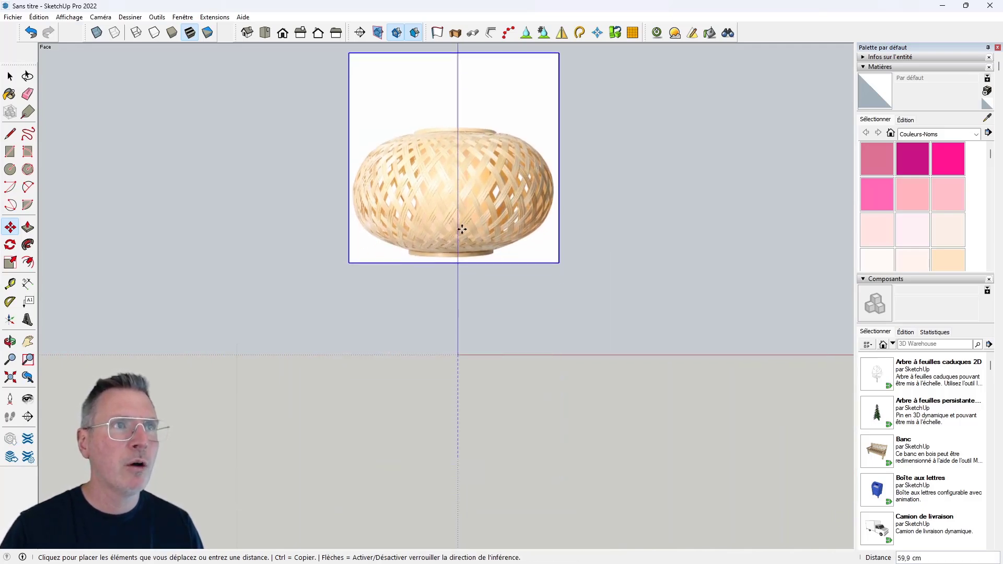
click(462, 225)
scroll(473, 279, down, 1)
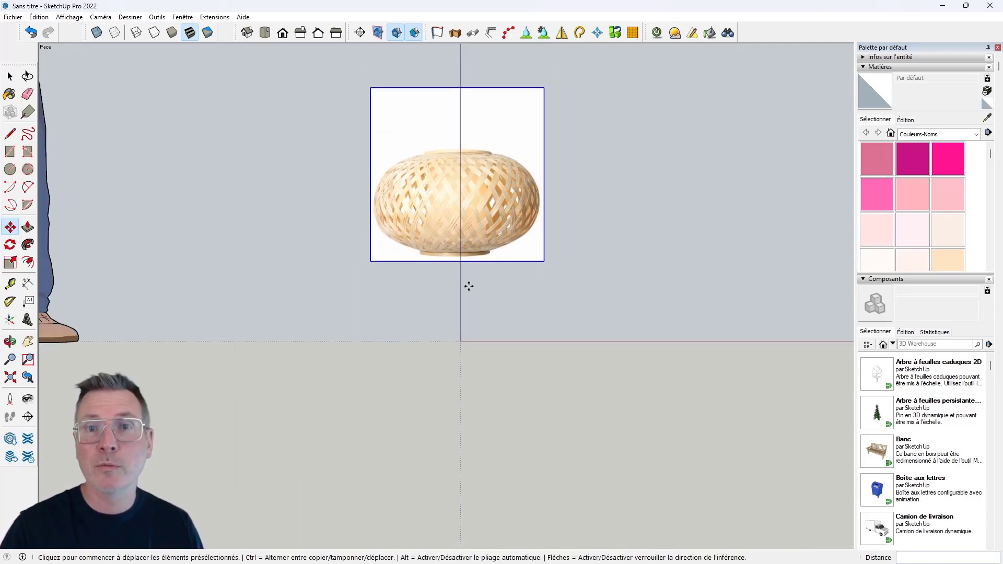
scroll(506, 293, down, 2)
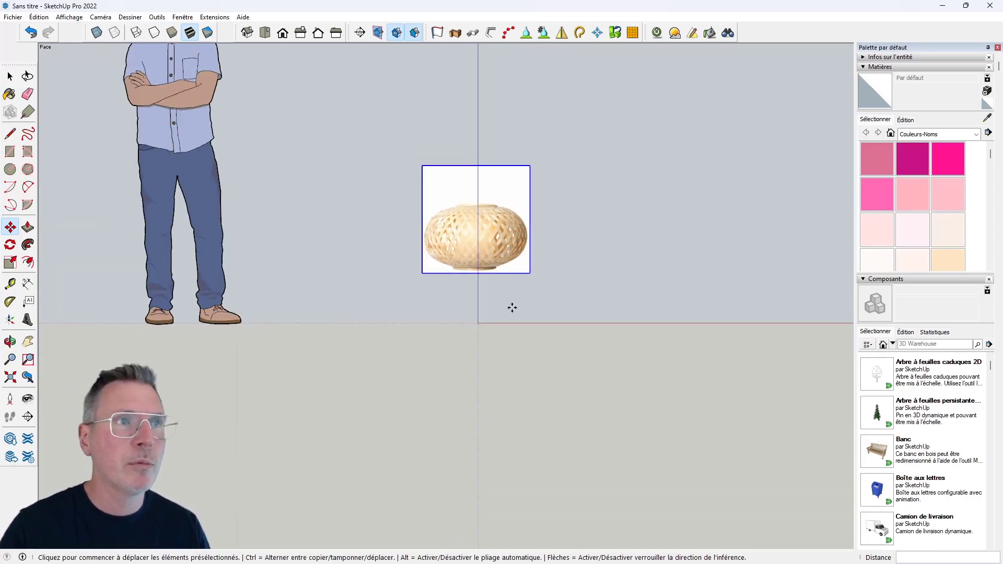
scroll(476, 178, up, 2)
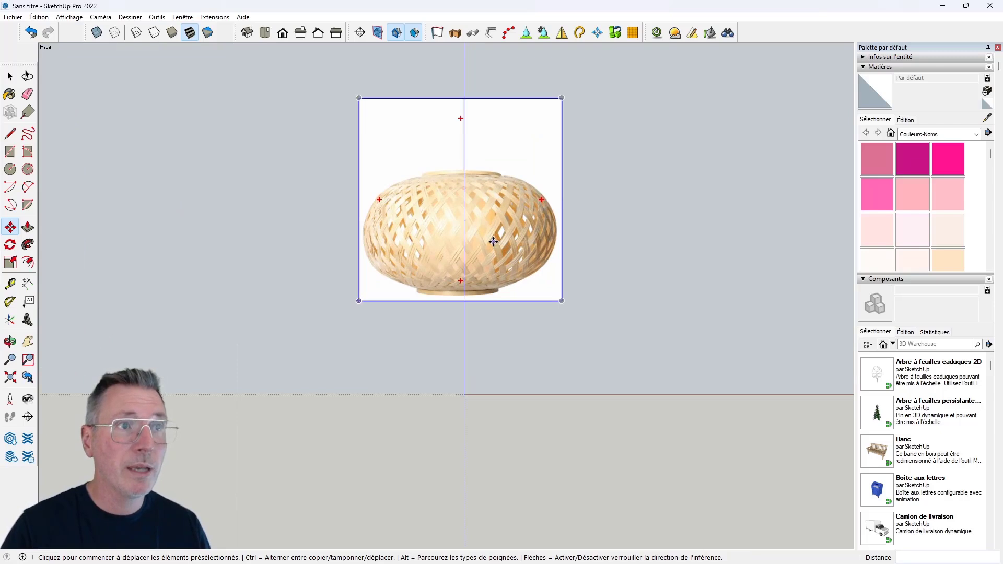
scroll(472, 192, up, 2)
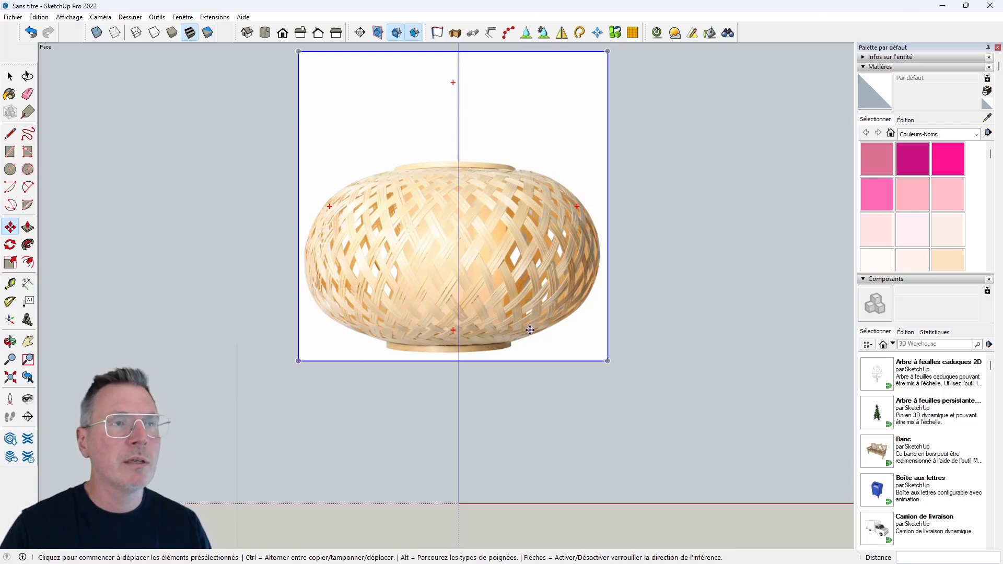
- Draw a roughly 16 cm radius circle centred on the lamp photo and select its face
click(10, 169)
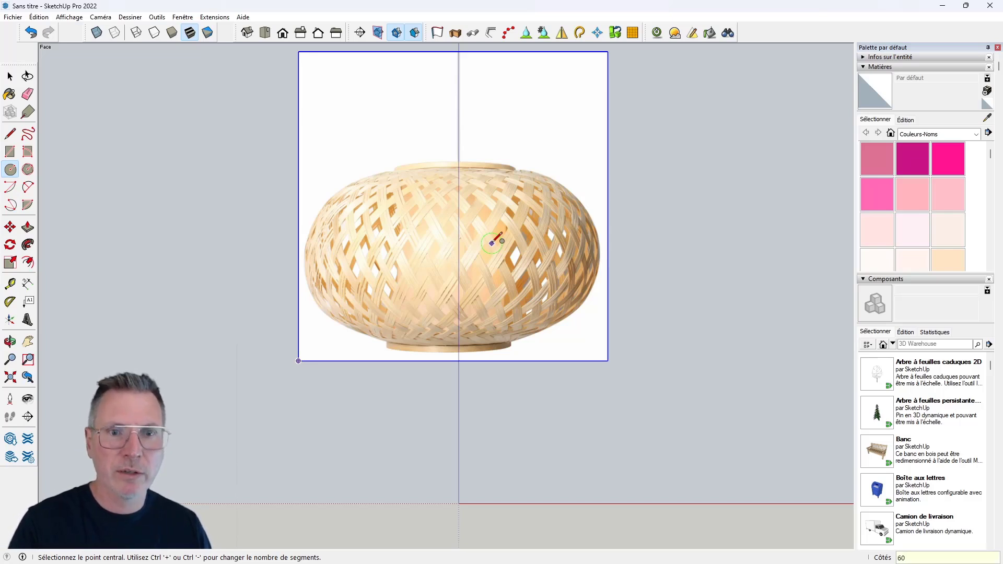
click(458, 250)
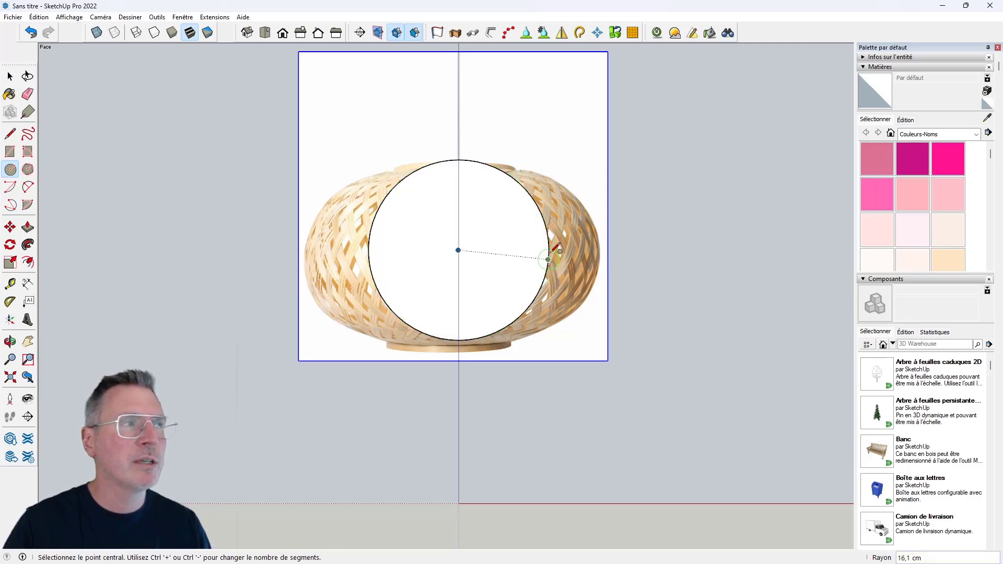
key(space)
click(487, 217)
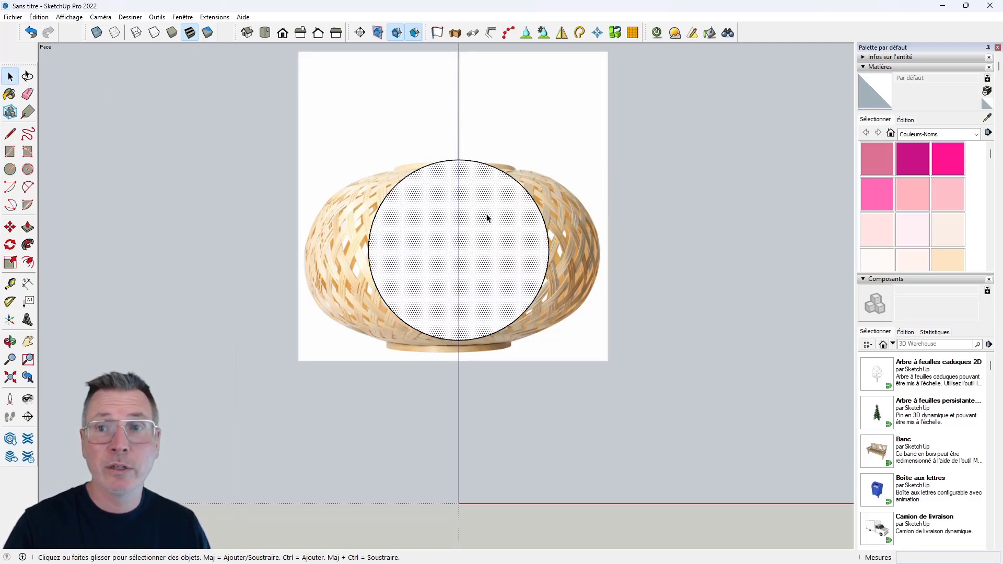
key(s)
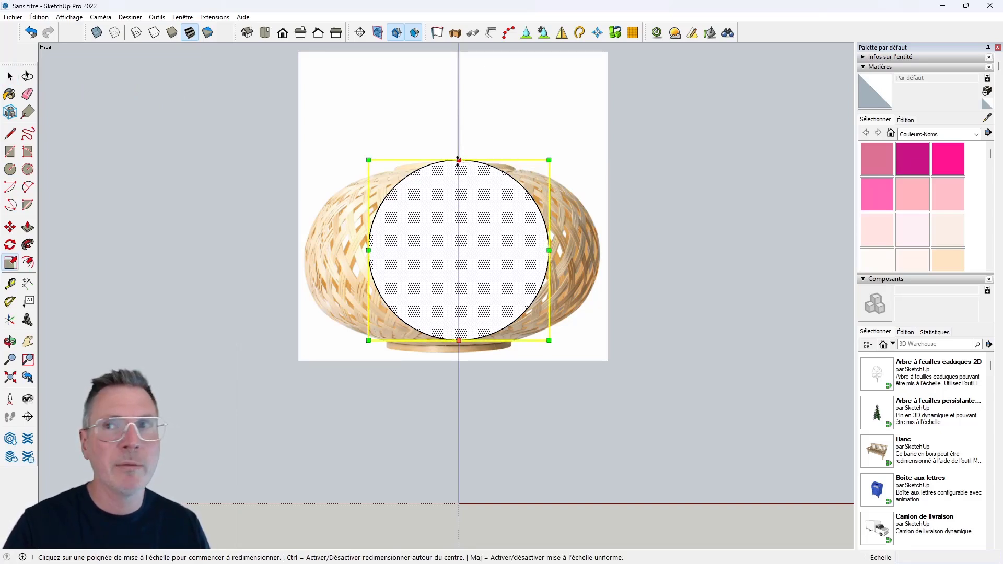
- Stretch the circle down toward the lamp base and widen it to the lamp's right side
click(458, 160)
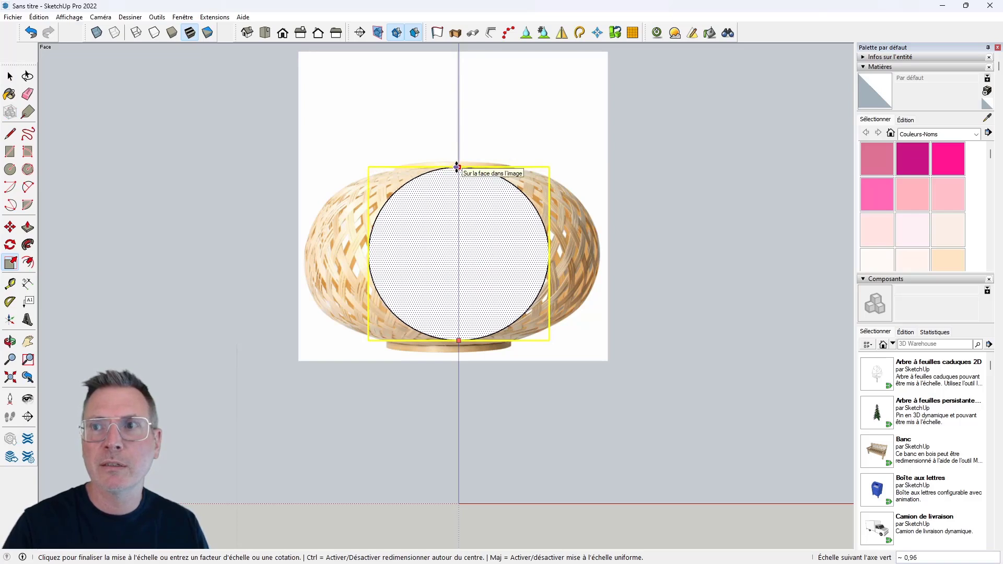
click(458, 167)
click(459, 341)
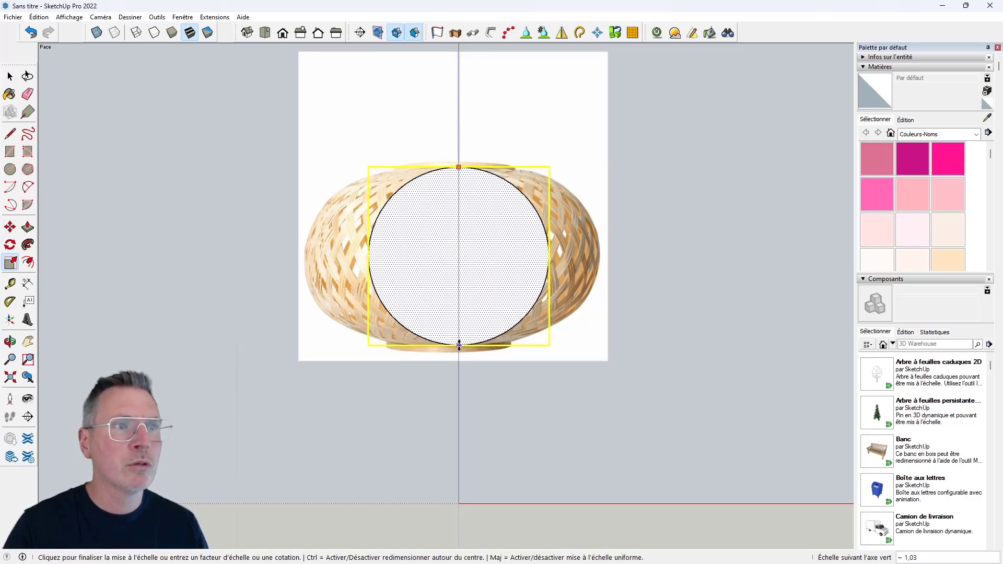
click(459, 351)
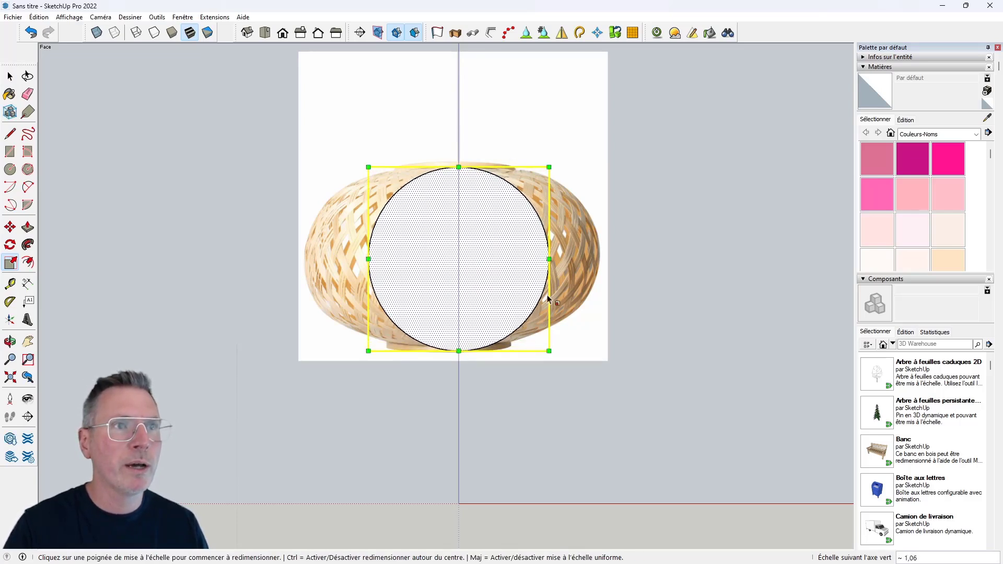
click(549, 258)
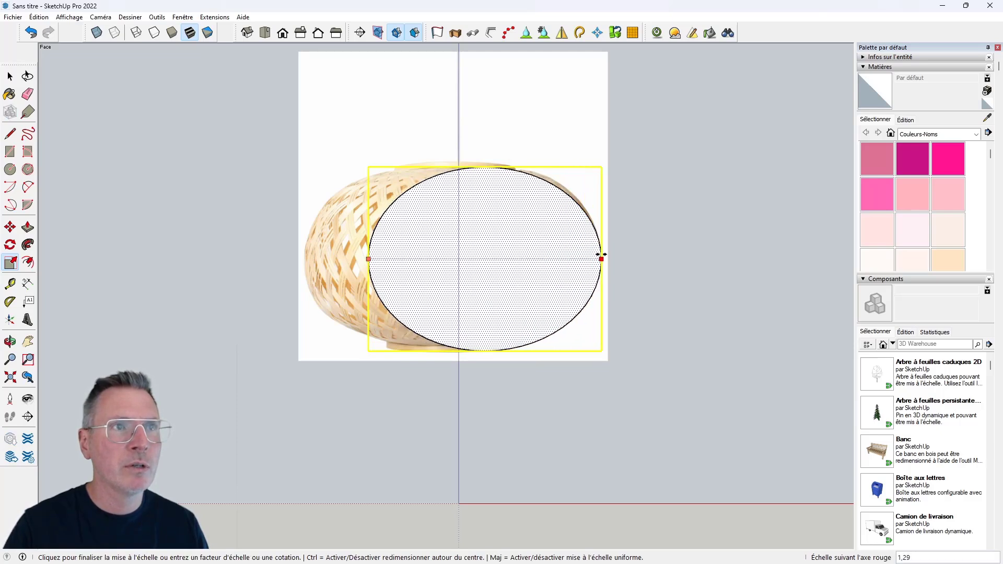
click(605, 257)
- Stretch the ellipse to the lamp's left side and fine-tune its height to fit the outline
click(489, 351)
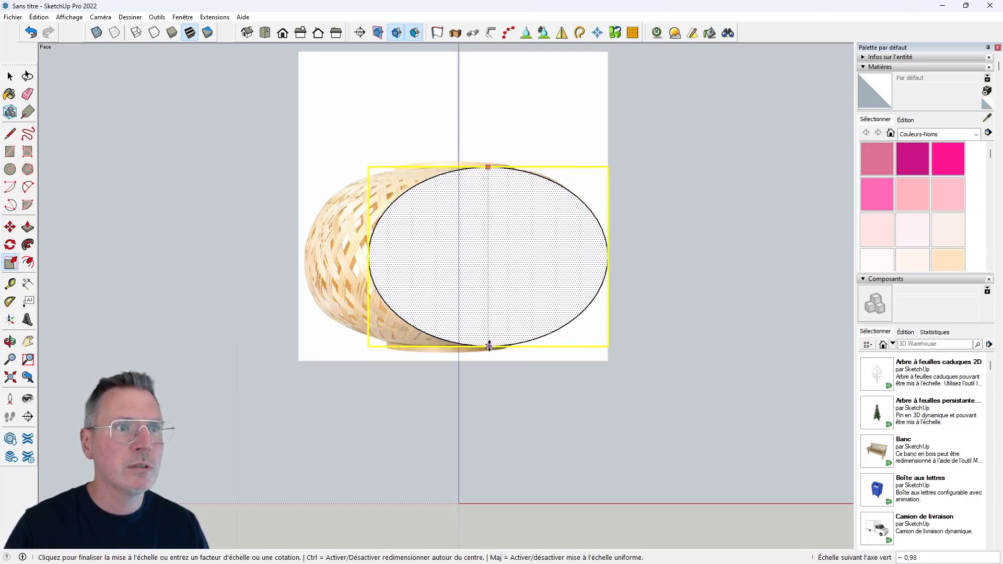
click(490, 347)
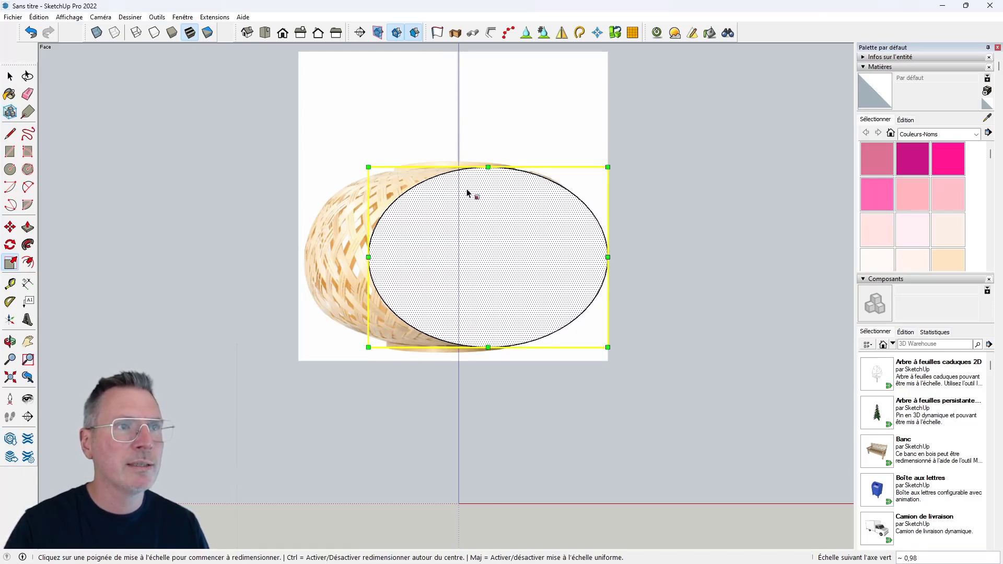
click(369, 257)
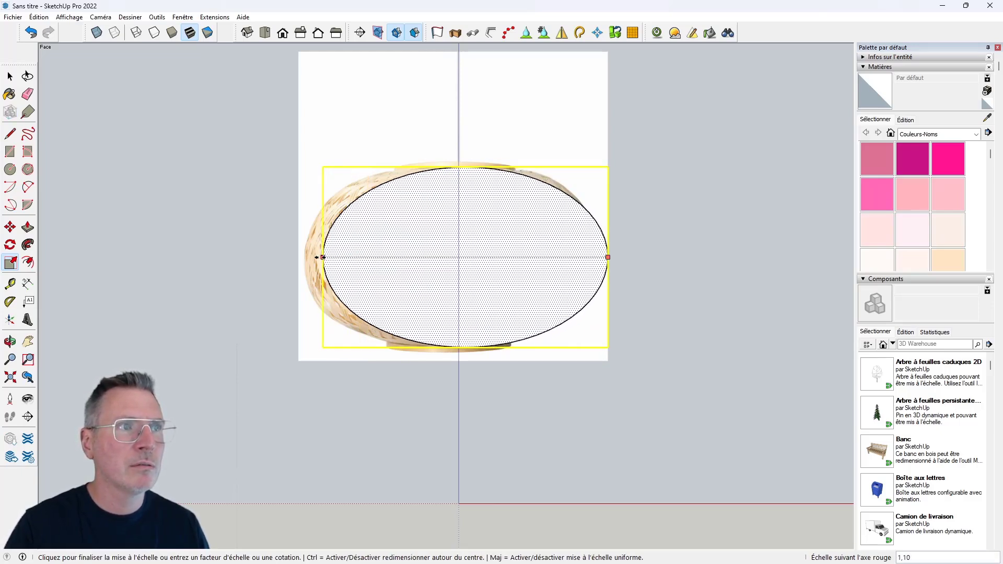
click(301, 257)
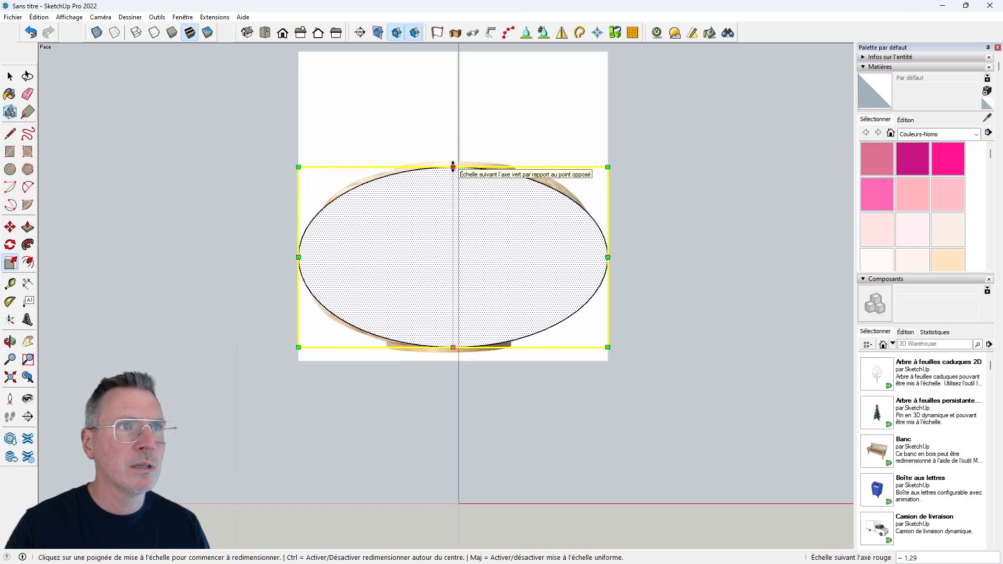
click(453, 166)
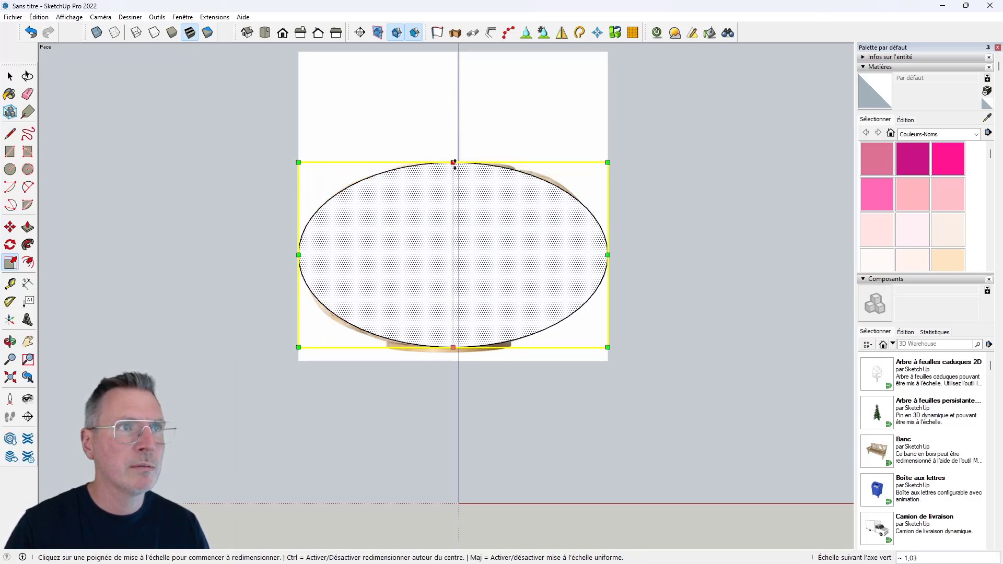
click(453, 163)
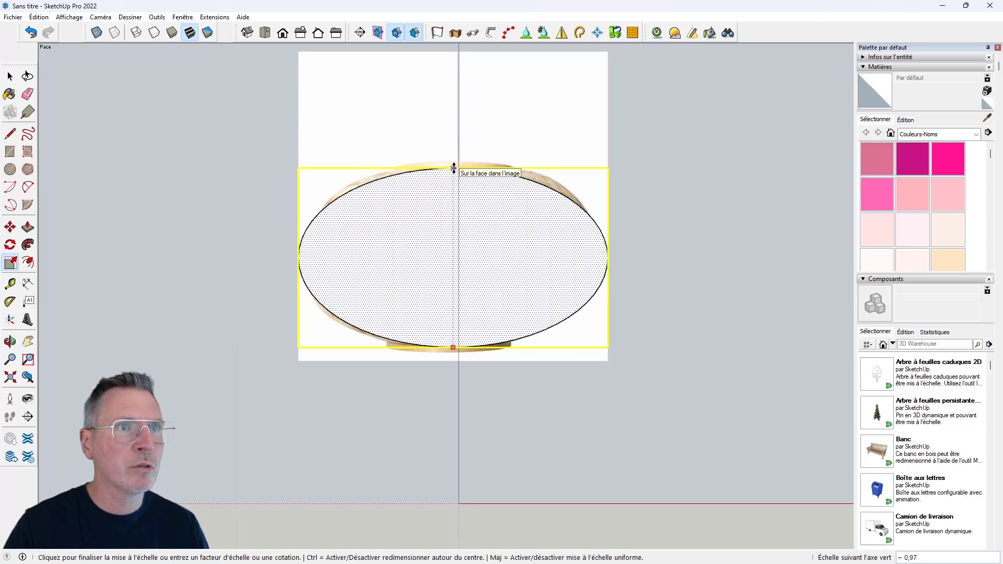
click(453, 168)
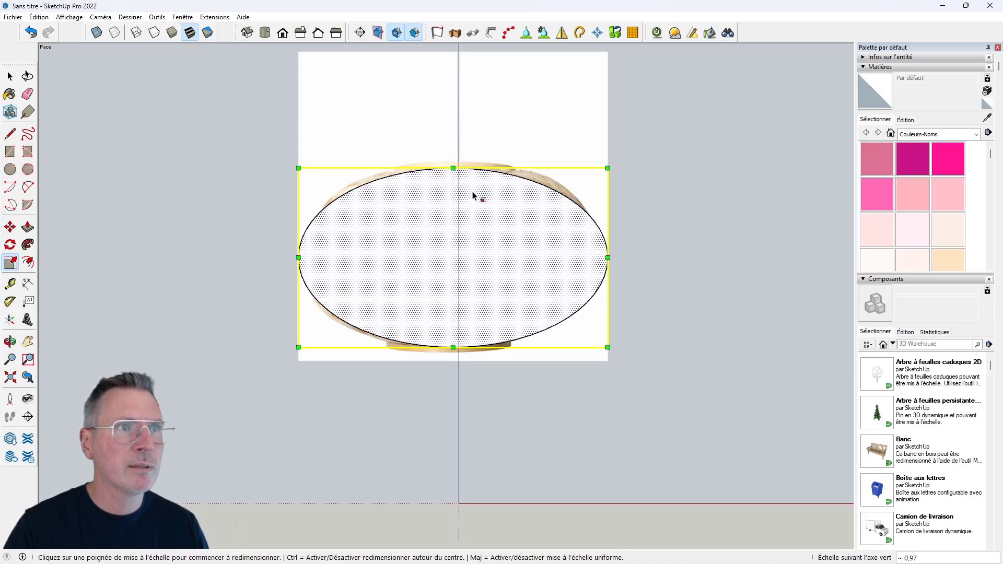
- Draw rectangles over the lamp's top and bottom rims on the ellipse
click(10, 151)
scroll(447, 157, up, 3)
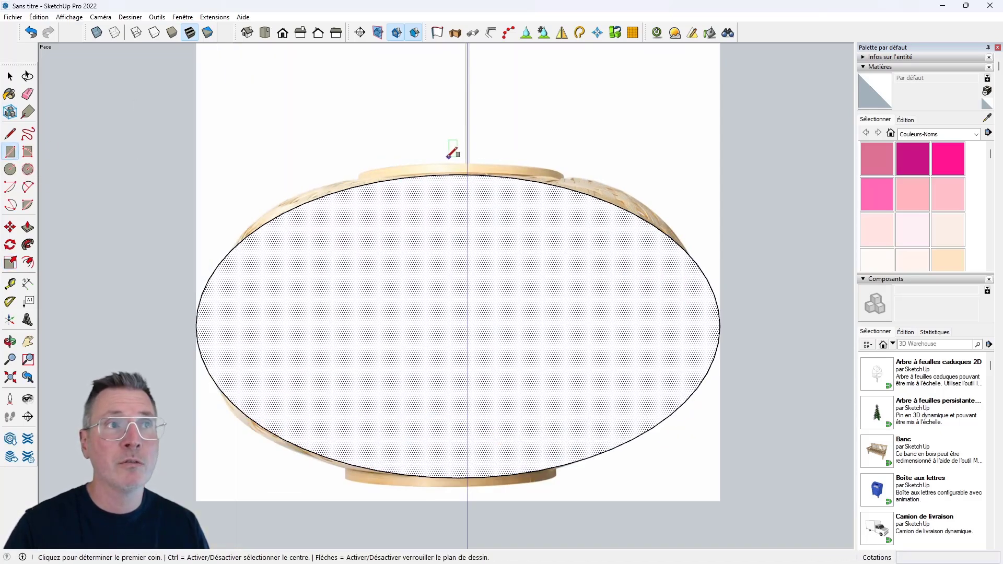
scroll(438, 163, up, 2)
click(343, 167)
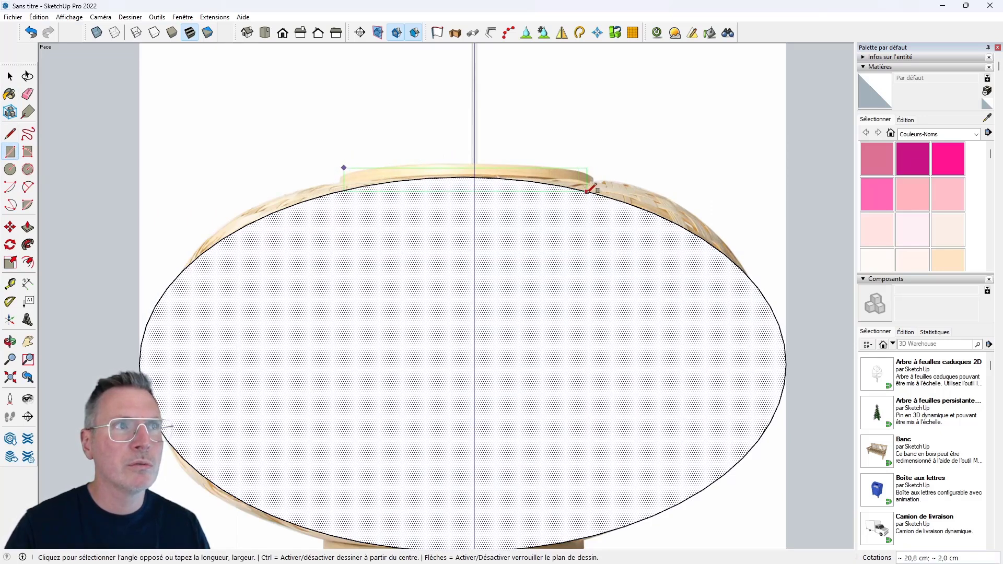
click(587, 191)
scroll(414, 128, down, 2)
scroll(415, 136, down, 2)
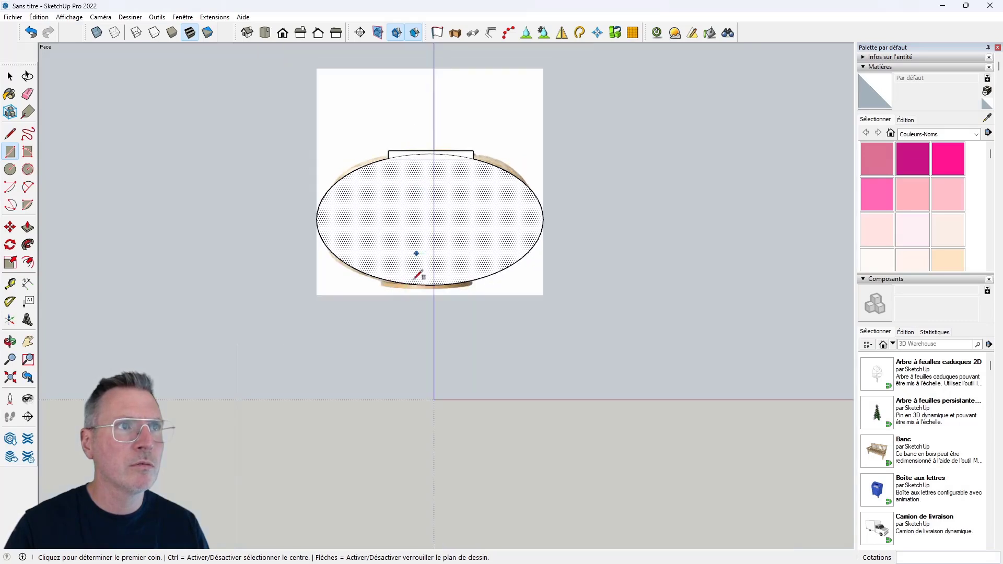
scroll(418, 275, up, 3)
scroll(393, 282, up, 2)
click(349, 272)
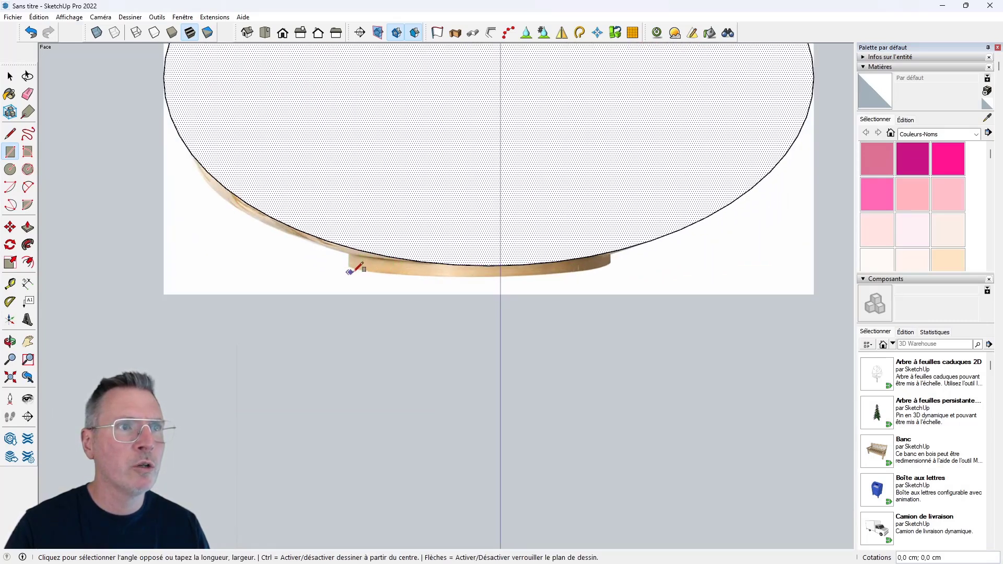
click(614, 244)
scroll(468, 269, down, 3)
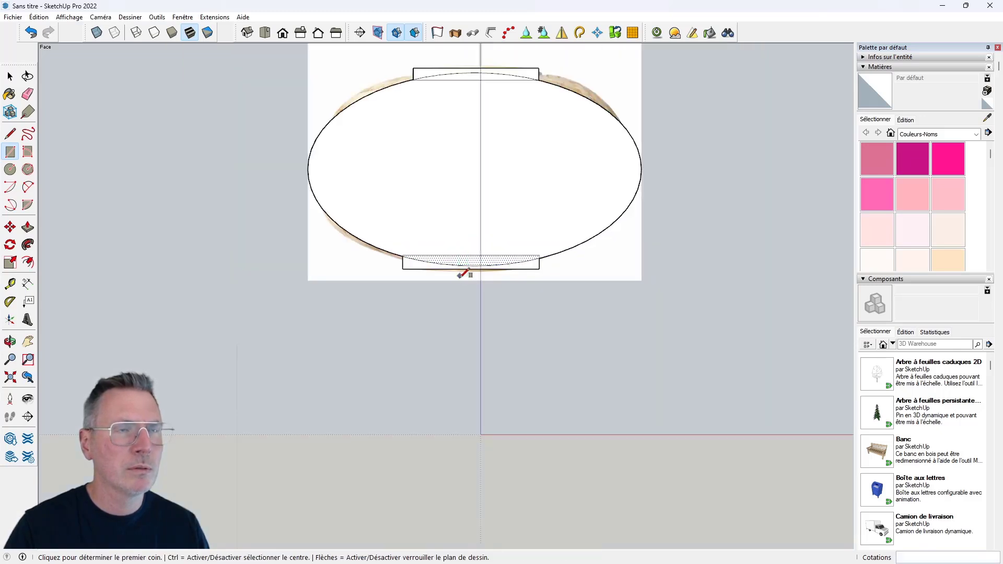
- Erase the arcs inside the top and bottom rim rectangles
click(27, 94)
scroll(528, 78, up, 1)
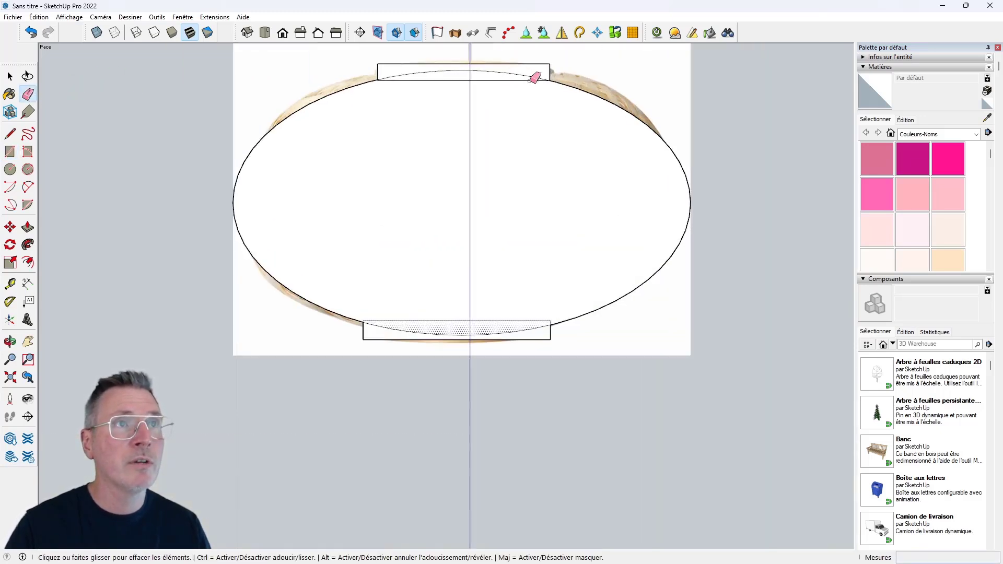
drag(533, 71, 466, 81)
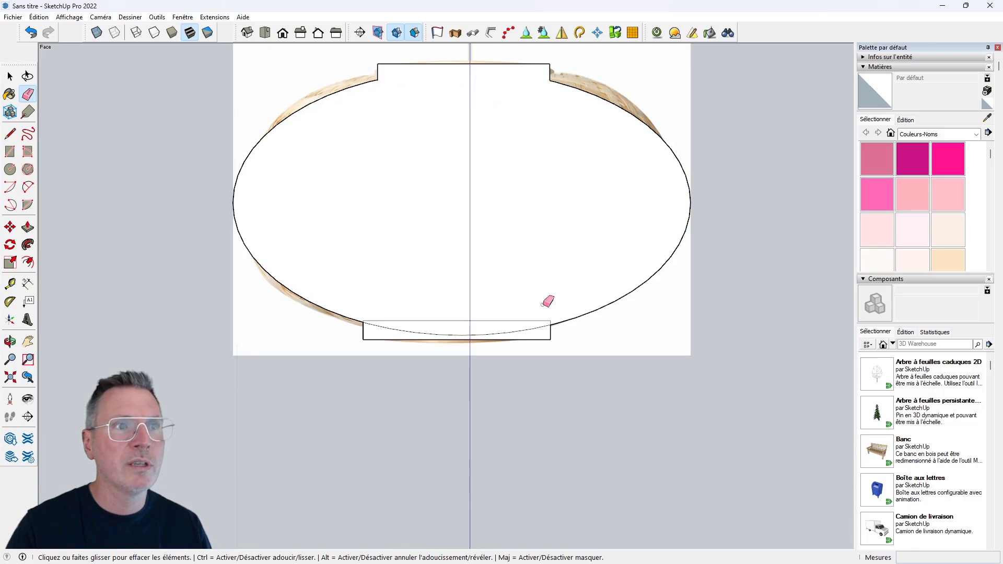
drag(539, 334, 468, 308)
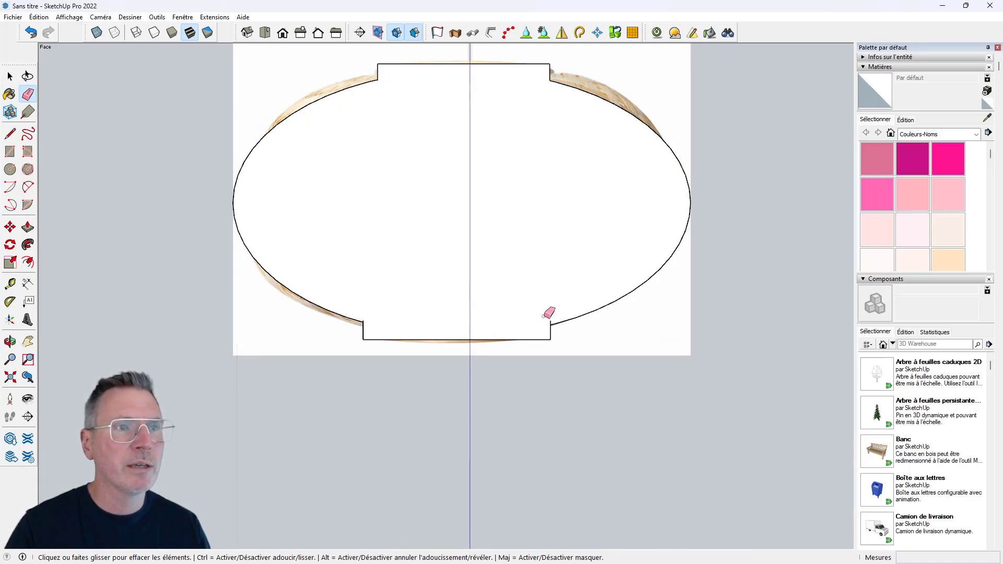
scroll(522, 307, down, 1)
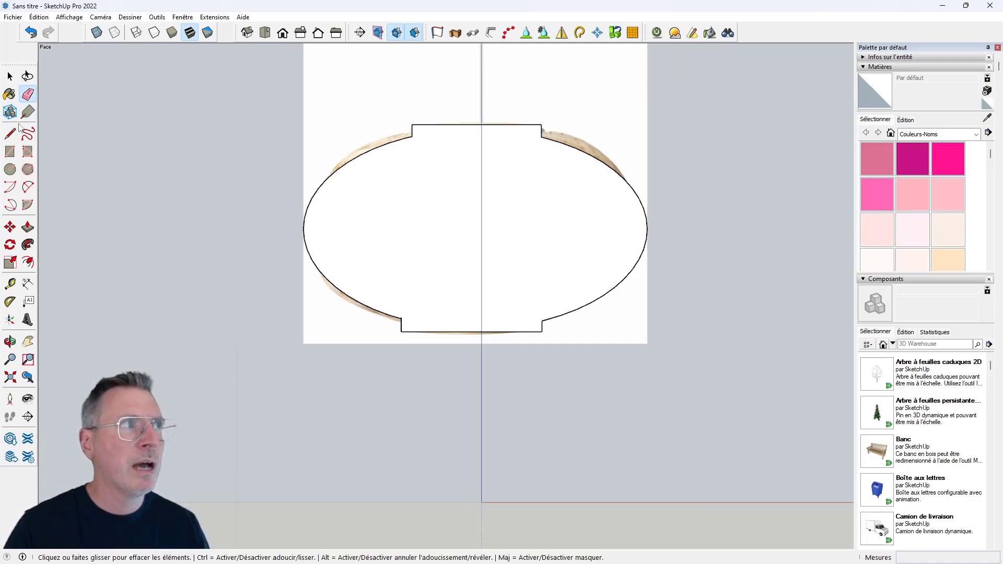
key(l)
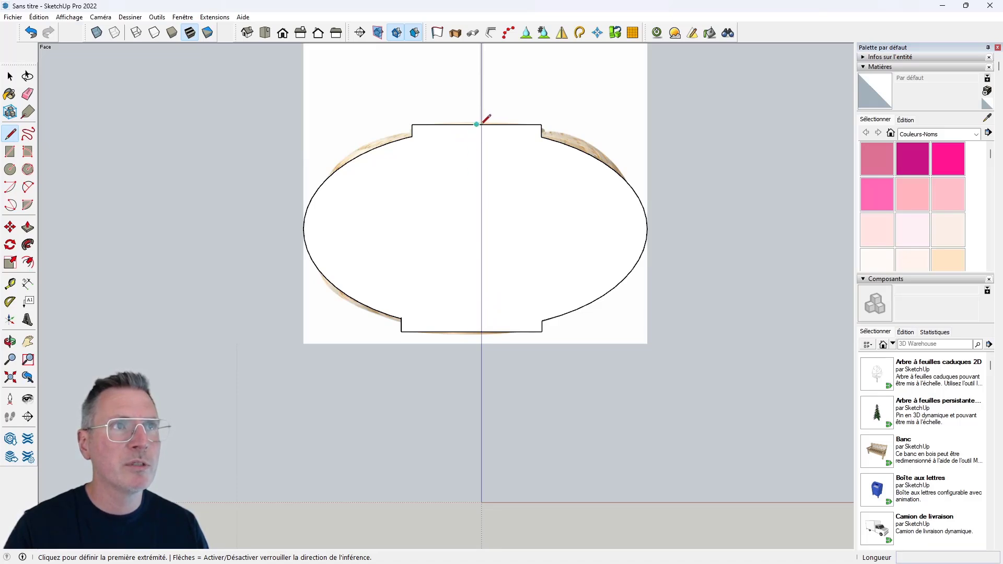
- Split the profile with a vertical centre line and erase its left half
click(476, 125)
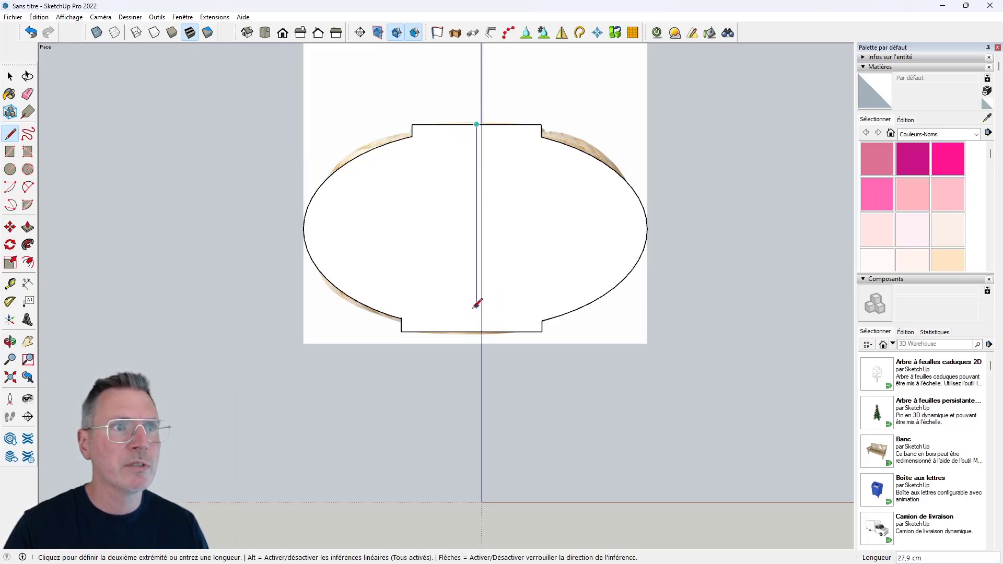
click(477, 332)
scroll(431, 177, down, 3)
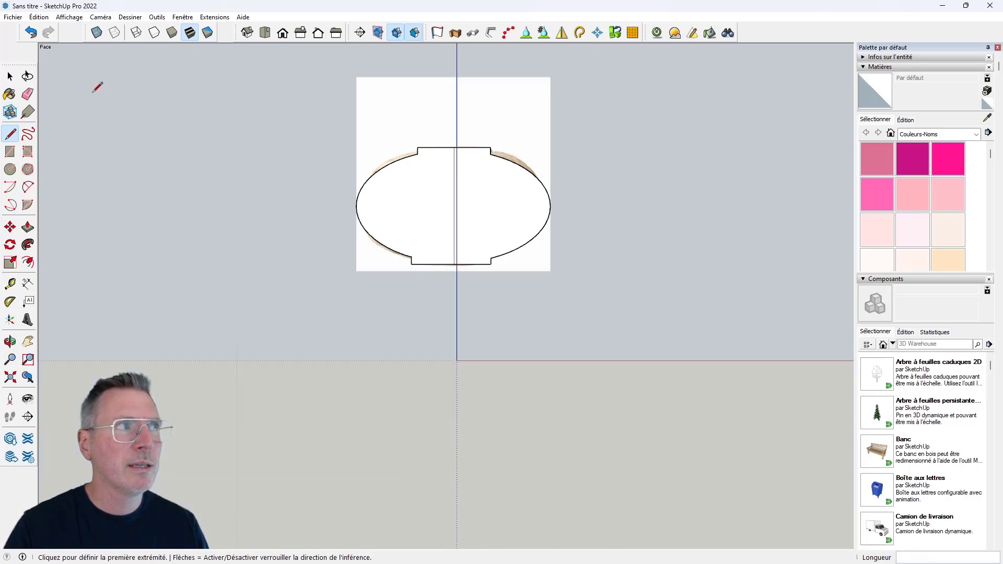
click(27, 94)
click(424, 172)
click(417, 151)
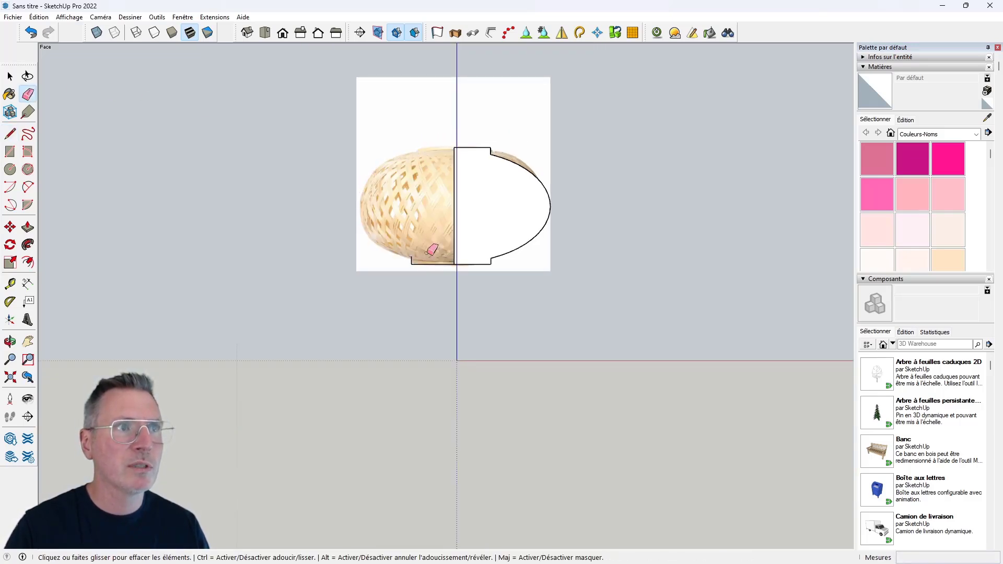
click(411, 263)
scroll(454, 222, up, 2)
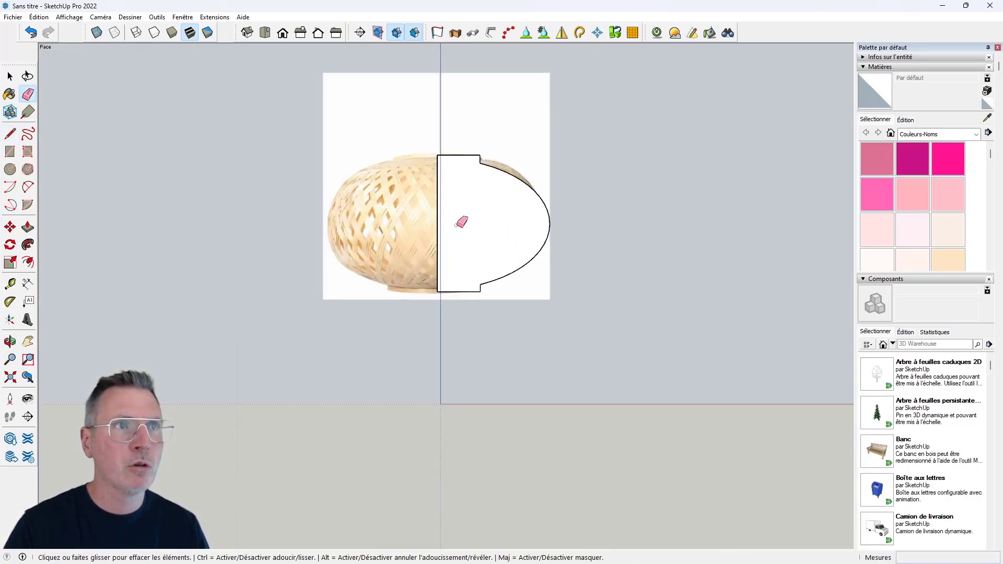
scroll(467, 221, up, 2)
- Scale the right outline arc to match the lamp photo's bulging edge, then clear the selection
click(10, 77)
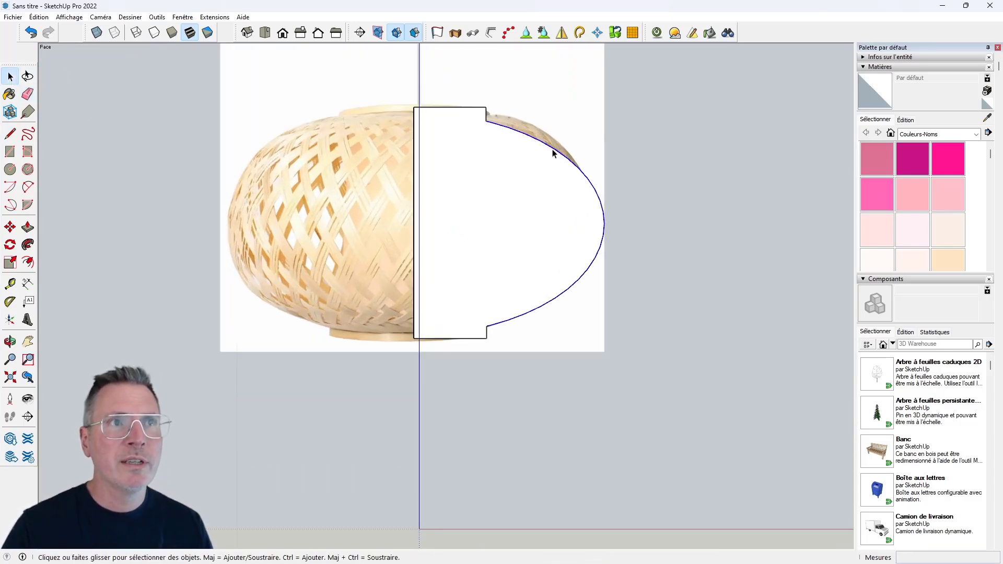
click(10, 262)
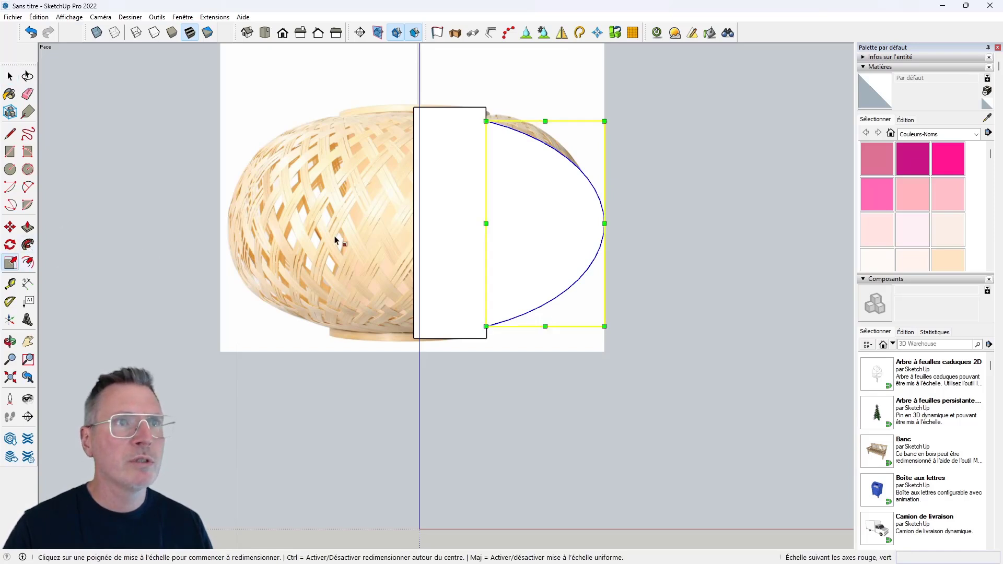
click(605, 221)
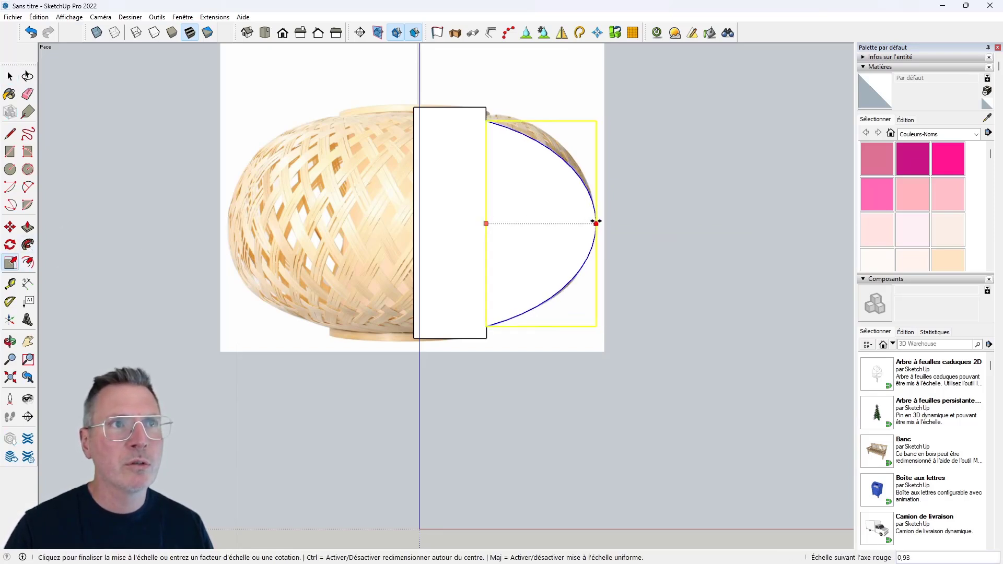
click(589, 221)
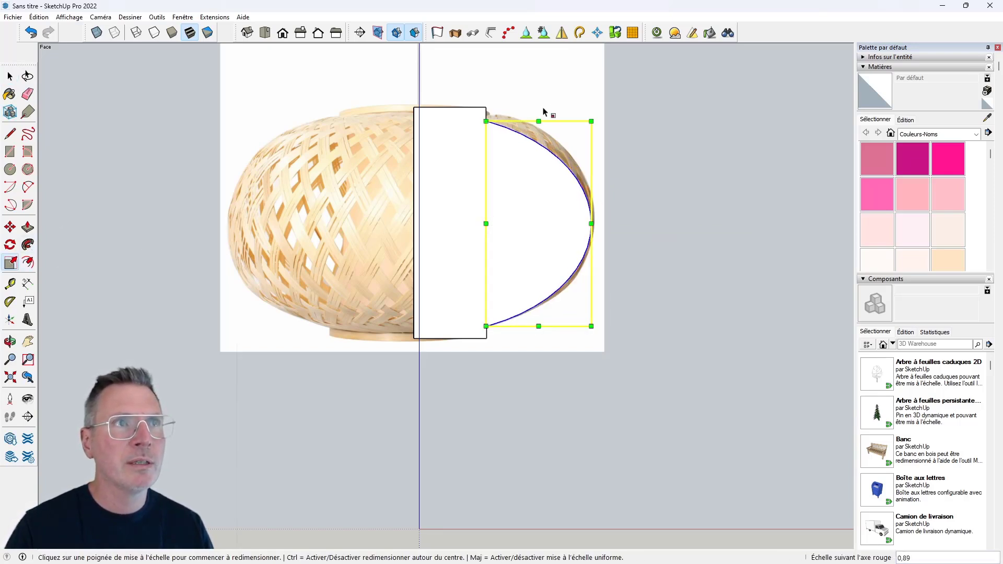
click(538, 120)
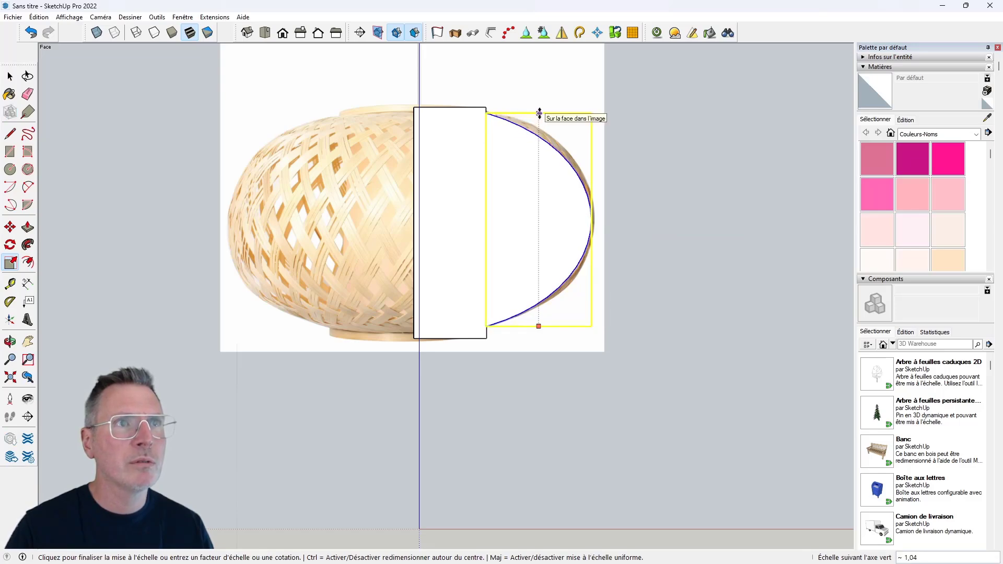
click(539, 116)
scroll(481, 124, up, 1)
scroll(481, 124, up, 1)
scroll(473, 126, down, 2)
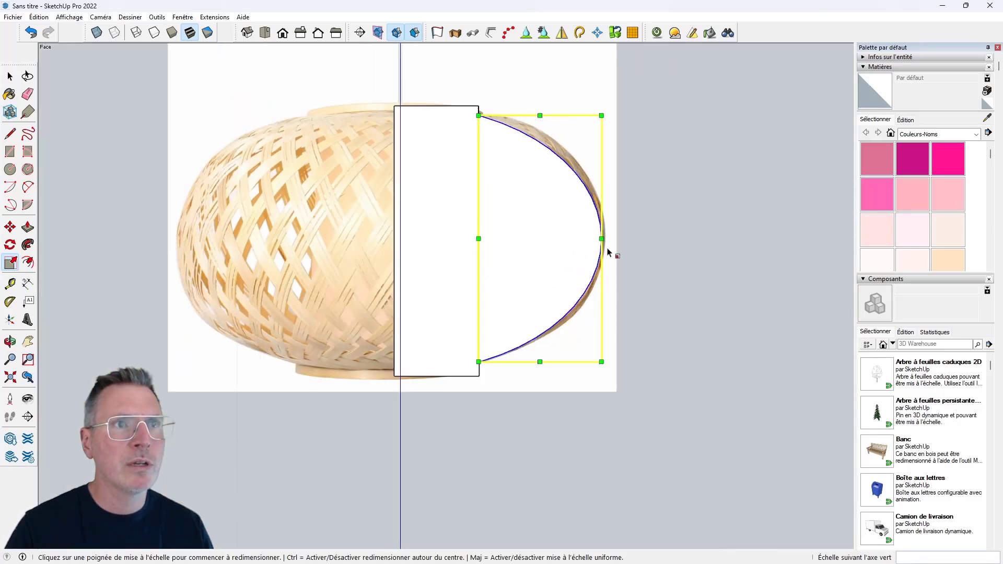
click(606, 238)
click(607, 238)
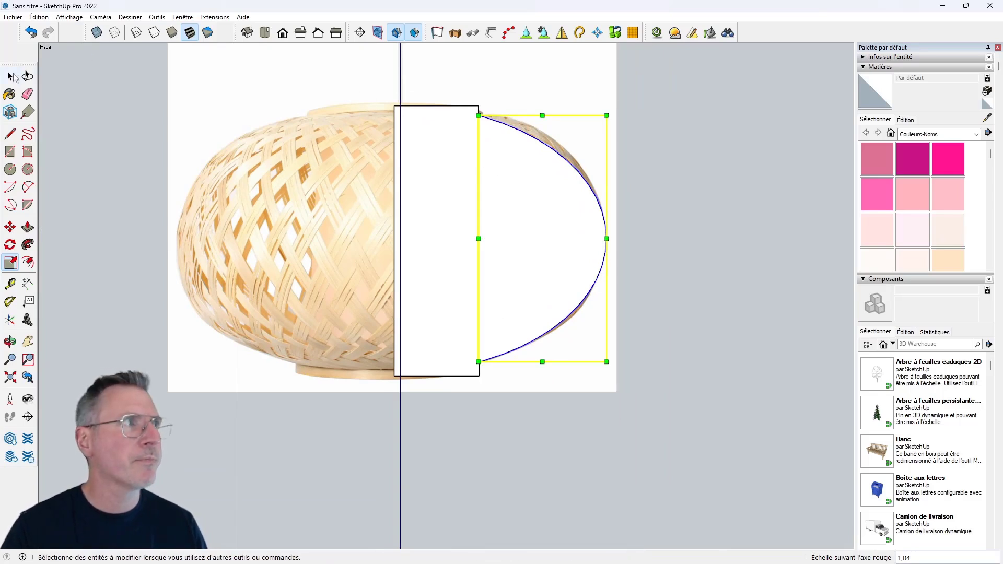
click(10, 76)
click(102, 80)
scroll(439, 219, down, 2)
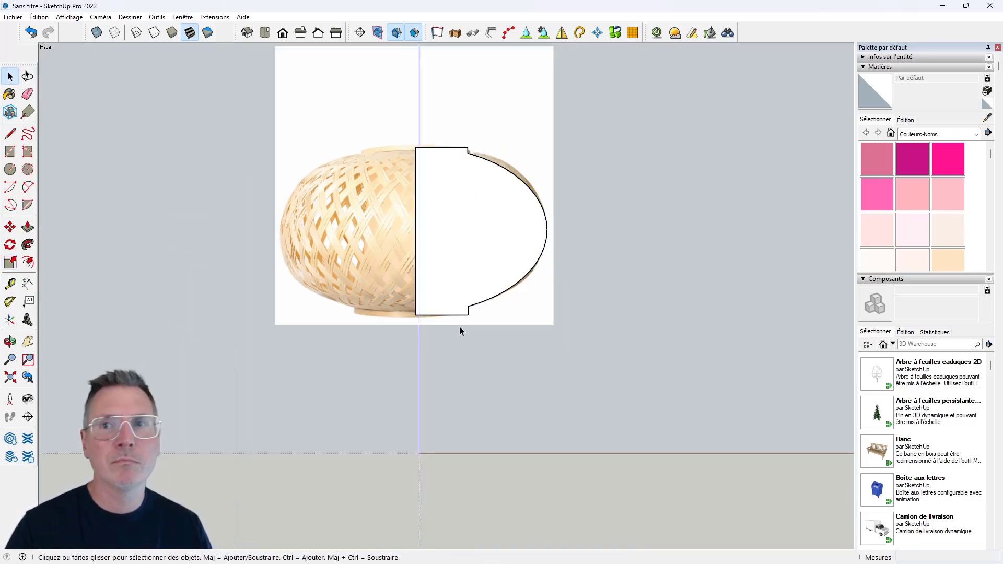
scroll(470, 197, up, 2)
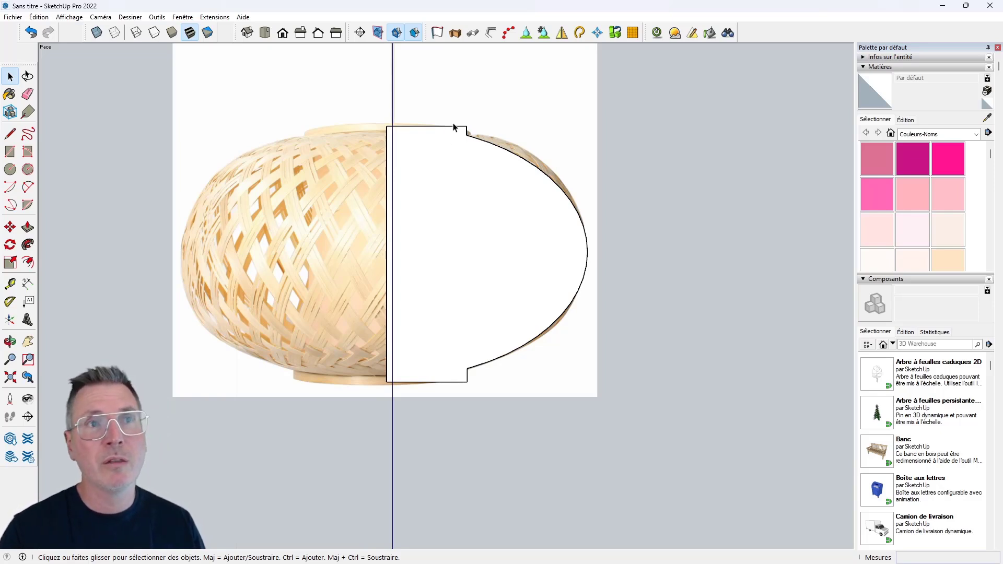
- Offset the profile face inward by about 0.8 cm
click(28, 264)
scroll(456, 249, up, 2)
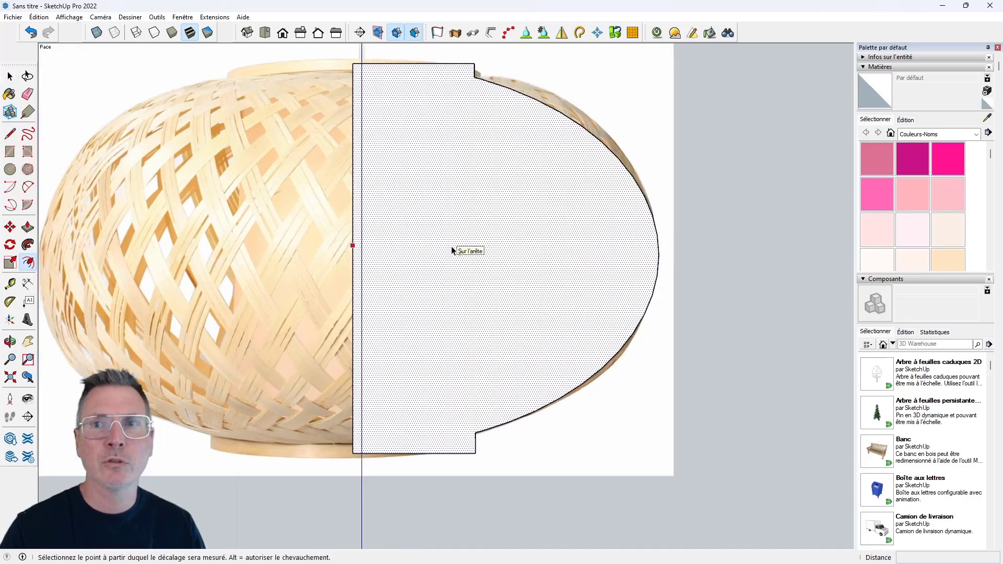
scroll(455, 249, up, 1)
scroll(454, 246, down, 1)
click(456, 245)
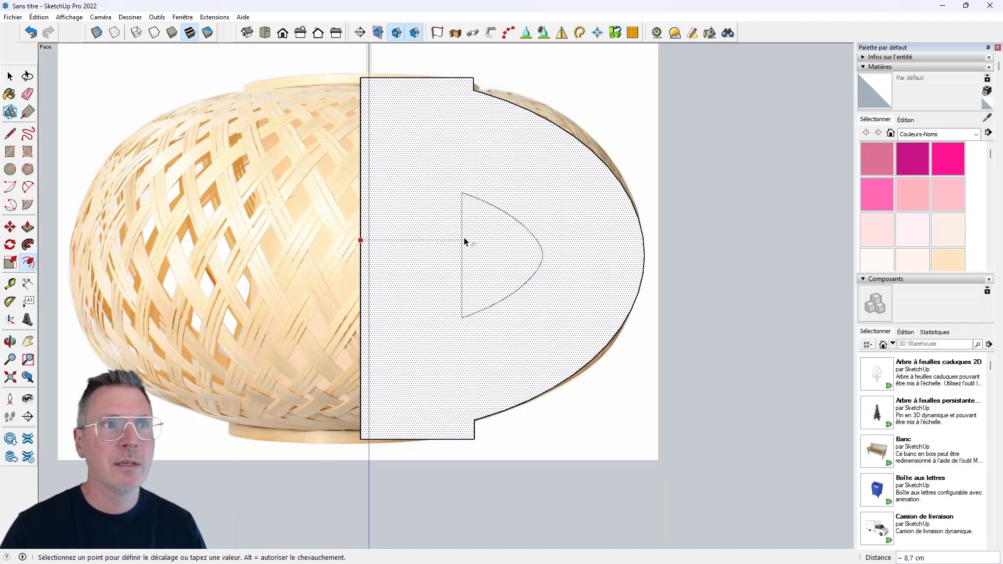
click(369, 289)
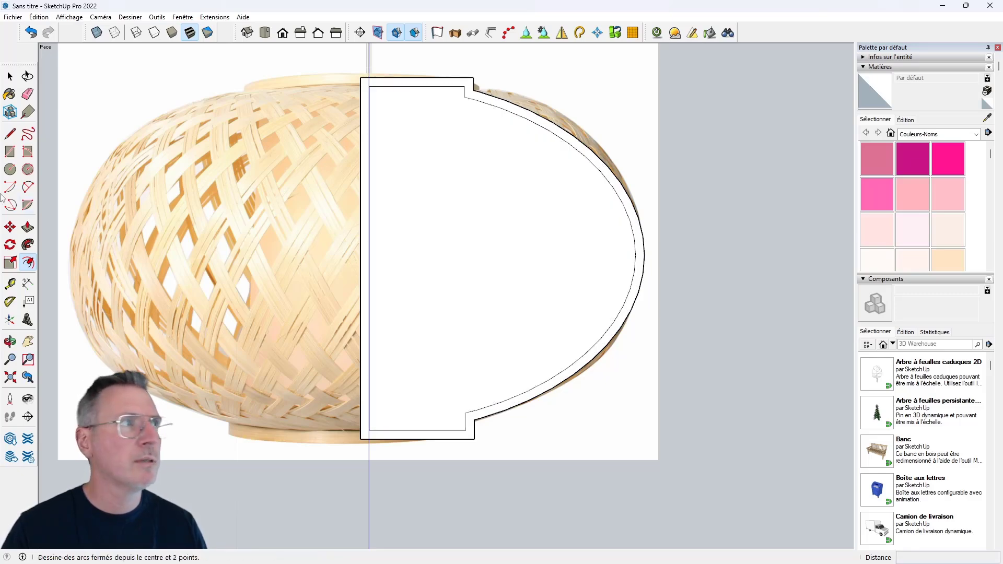
- Draw lines closing the upper and lower step gaps between inner and outer edges
click(9, 133)
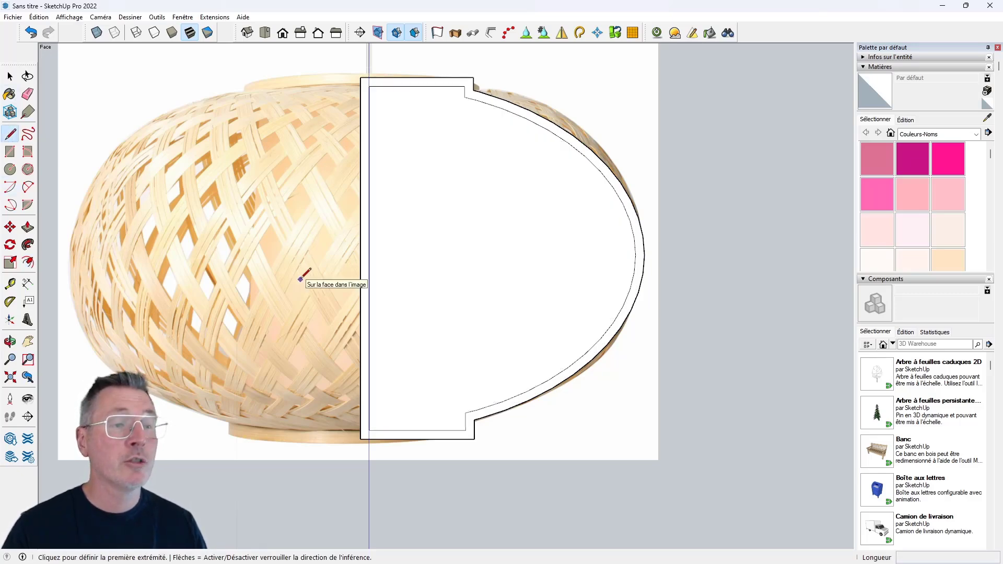
scroll(439, 421, up, 2)
scroll(468, 438, up, 1)
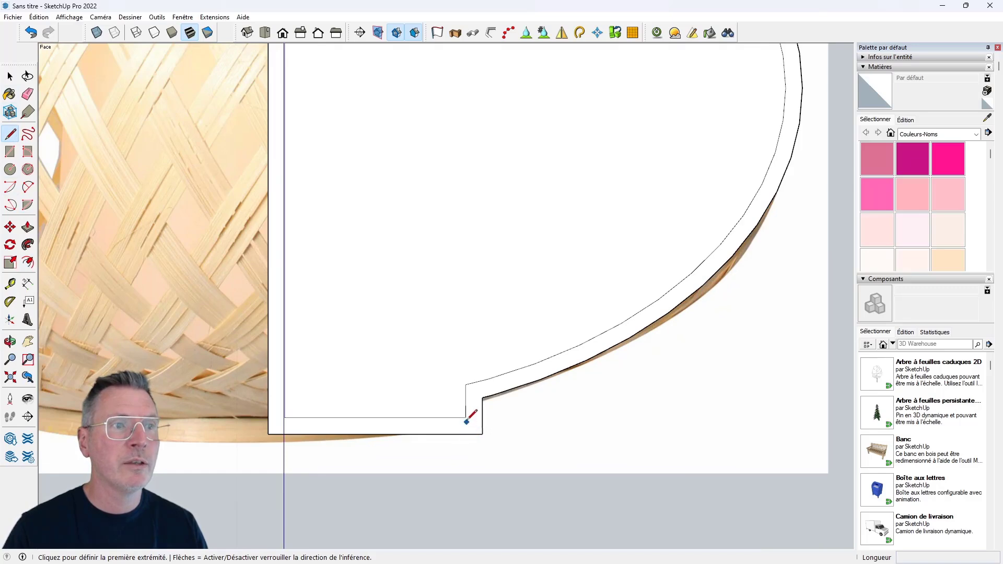
click(466, 418)
click(465, 433)
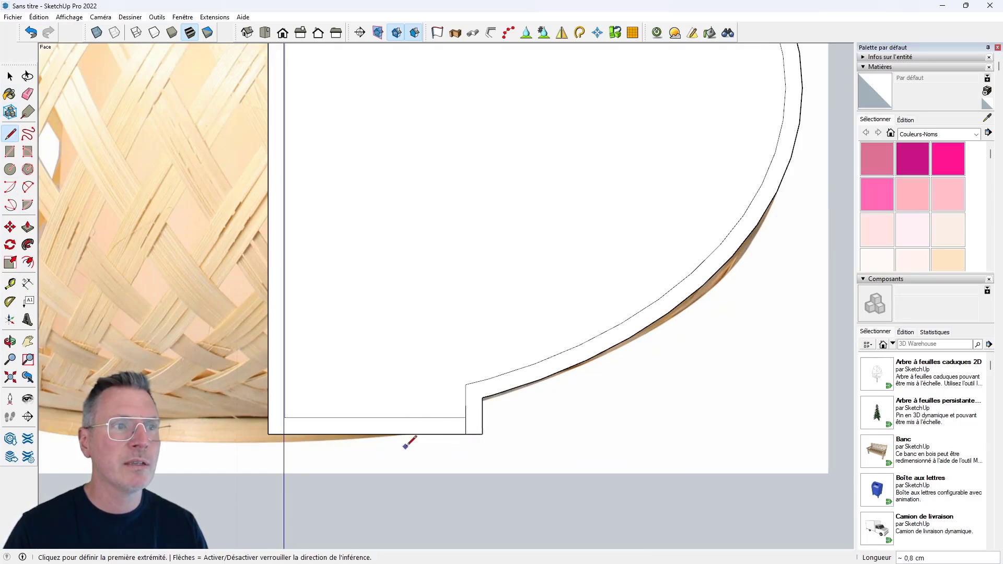
scroll(405, 446, down, 2)
scroll(439, 449, down, 3)
scroll(462, 186, up, 4)
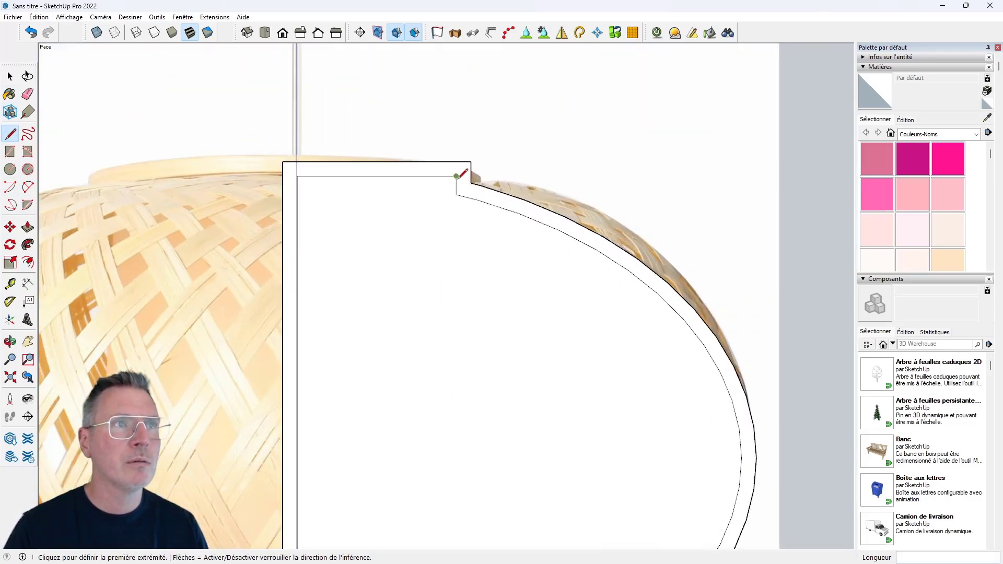
click(457, 176)
scroll(387, 163, down, 2)
scroll(386, 165, down, 1)
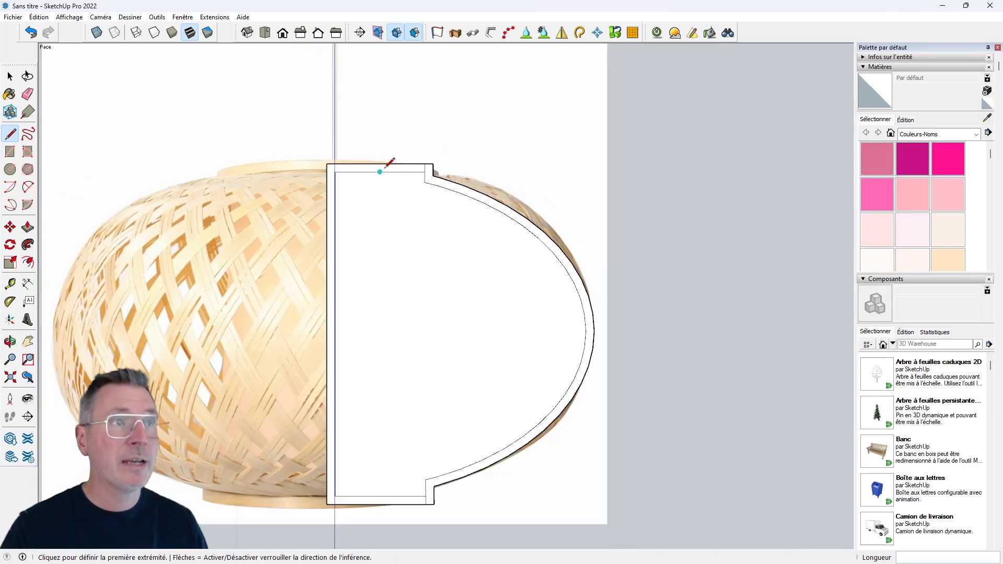
- Erase the inner face and the leftover vertical and bottom lines
key(e)
drag(374, 159, 371, 189)
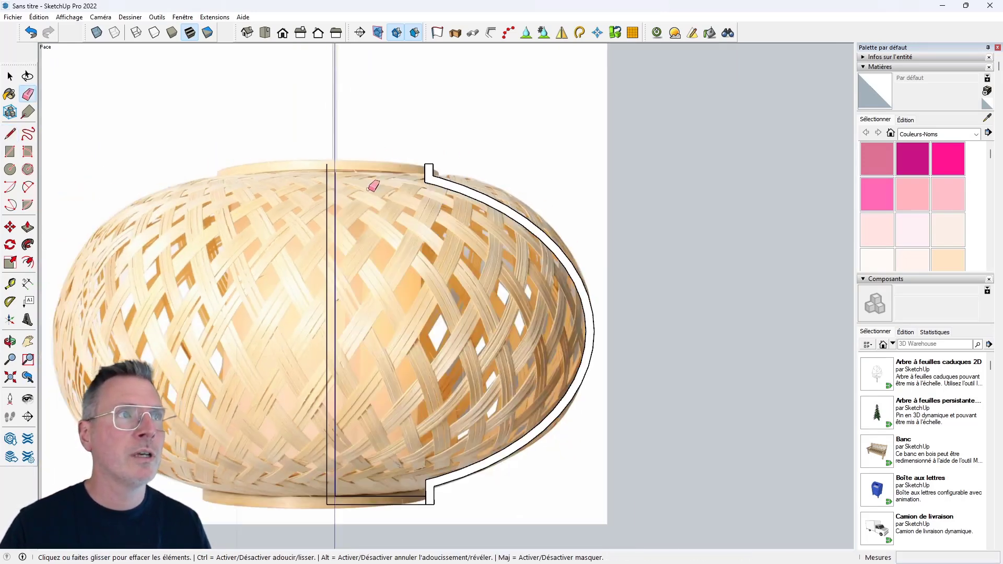
click(328, 167)
drag(380, 510, 284, 469)
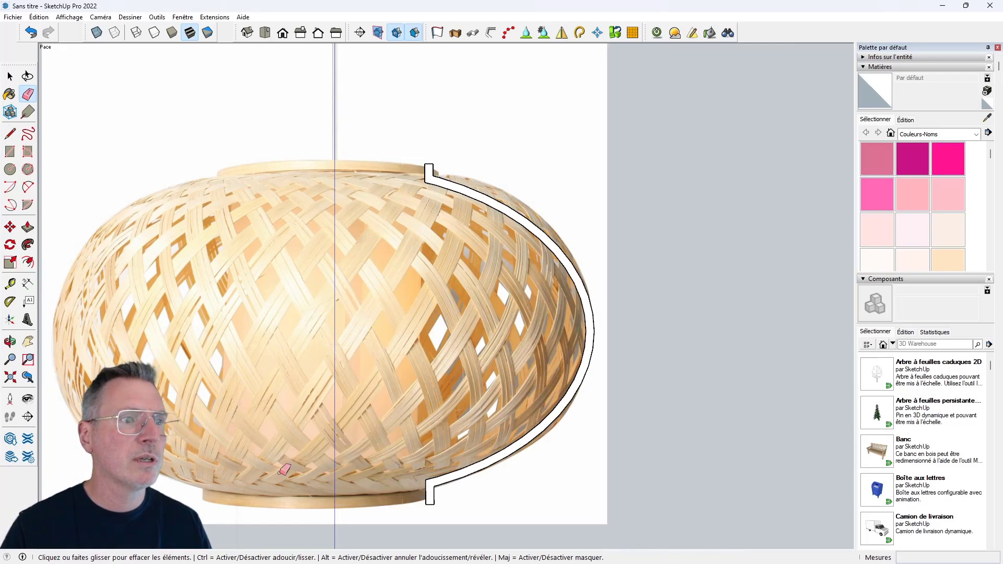
scroll(352, 330, down, 3)
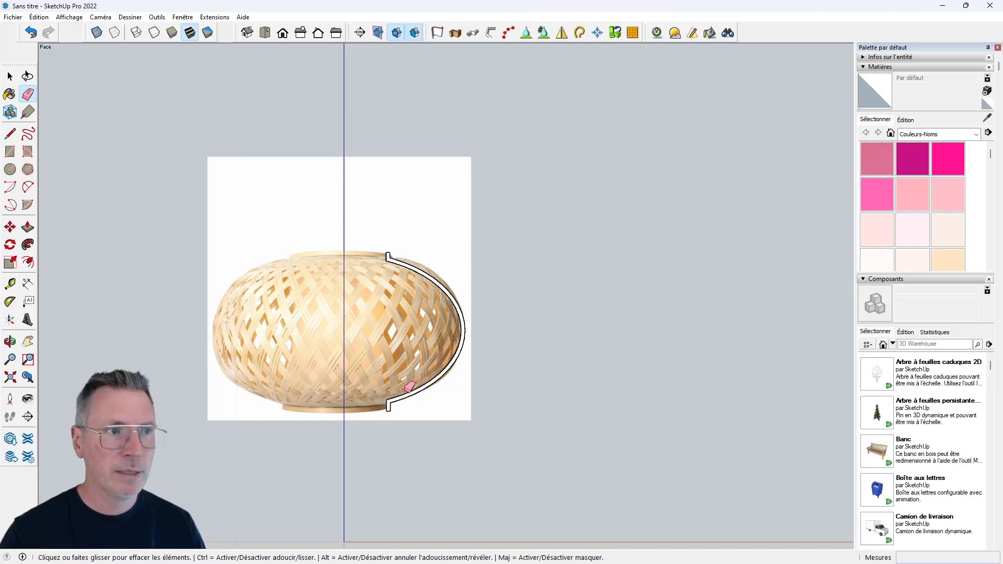
scroll(363, 311, down, 3)
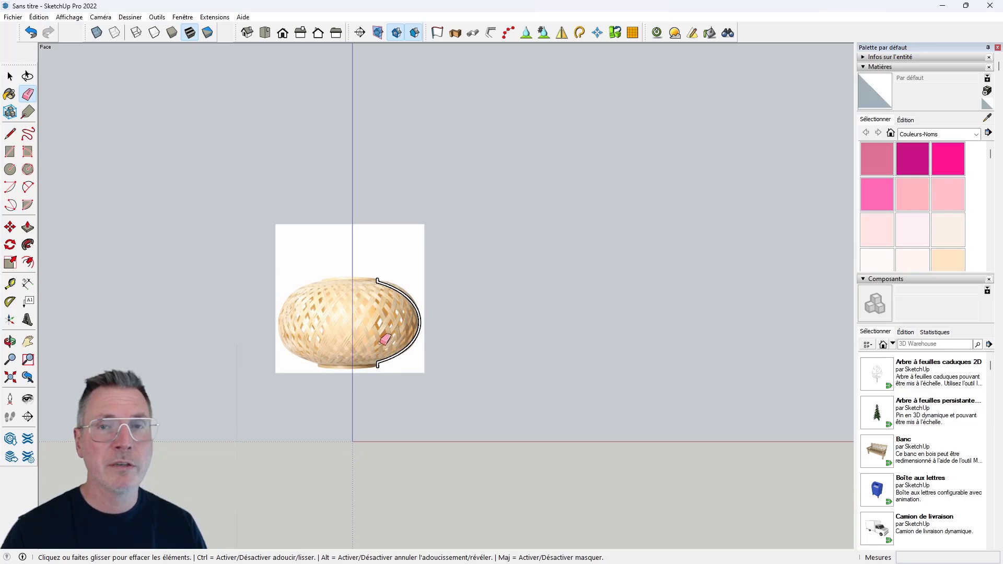
- Switch the camera to Perspective and orbit to look down at the lamp image
click(100, 17)
click(122, 80)
mouse_move(432, 294)
middle_down()
mouse_move(369, 353)
mouse_move(376, 374)
middle_up()
scroll(383, 381, up, 3)
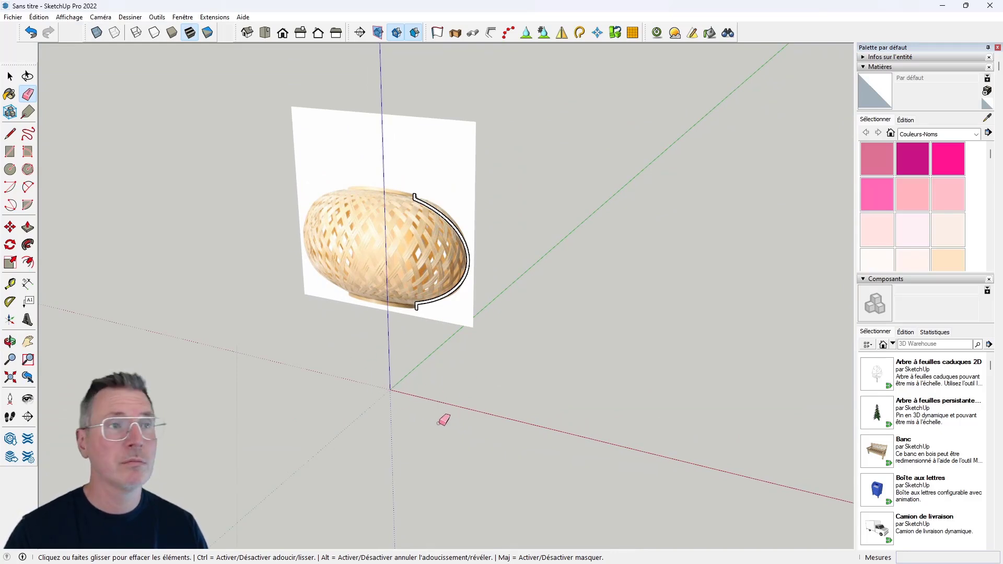
- Draw a circle centred on the origin and select it as the sweep path
click(10, 169)
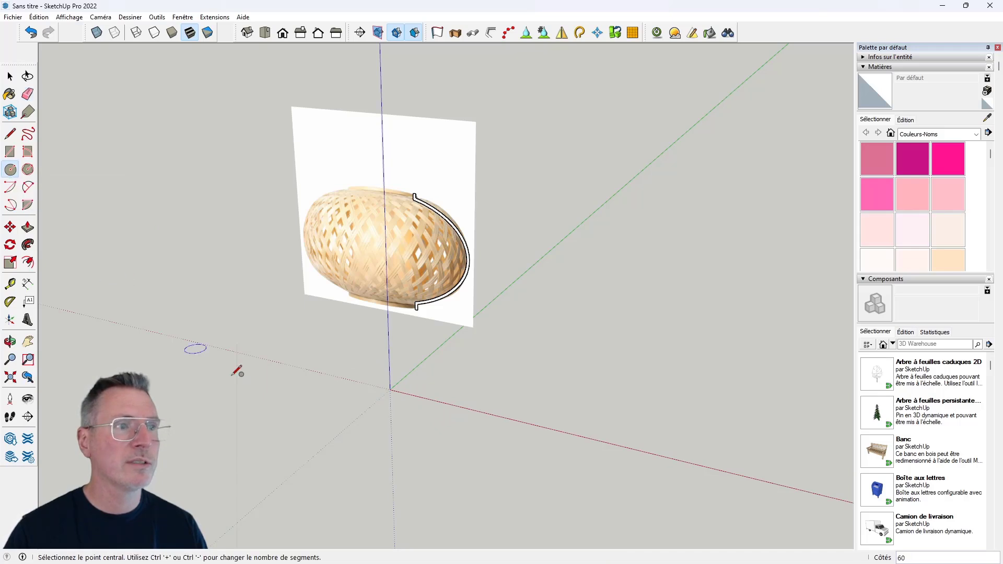
click(389, 389)
mouse_move(396, 382)
middle_down()
mouse_move(533, 398)
mouse_move(526, 376)
middle_up()
key(space)
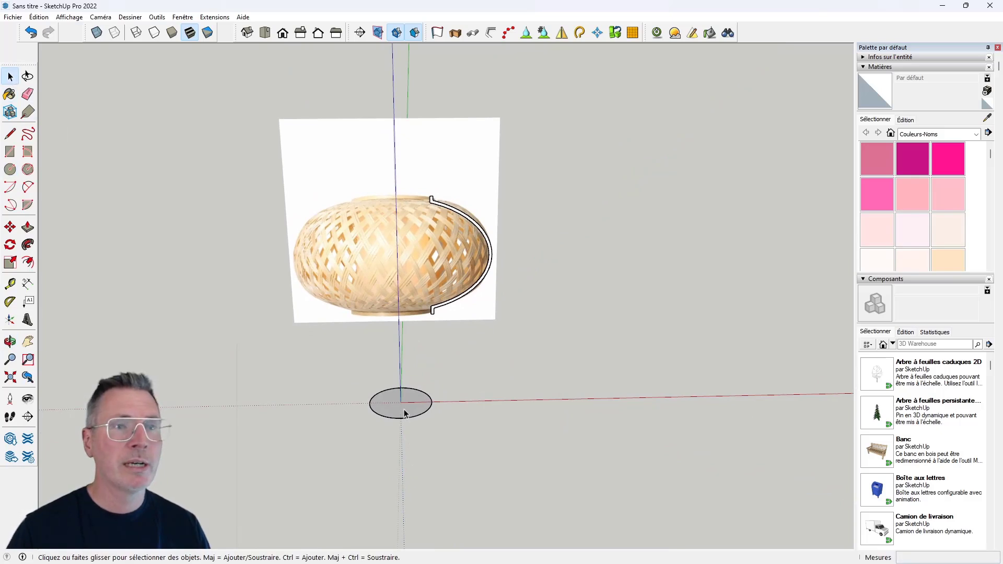
click(402, 413)
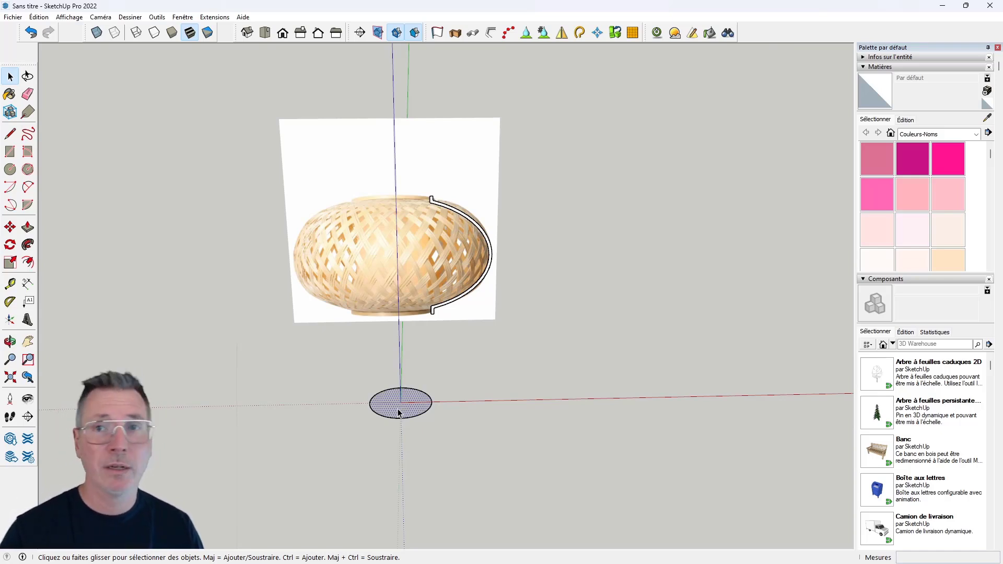
- Follow Me the shell profile around the ground circle, then orbit to inspect the lamp body
click(28, 245)
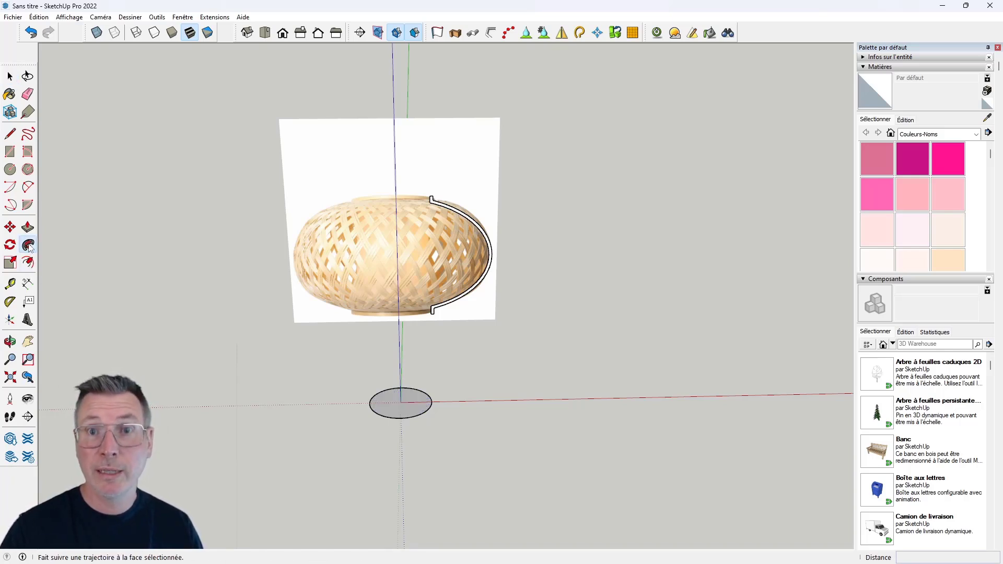
scroll(436, 225, up, 2)
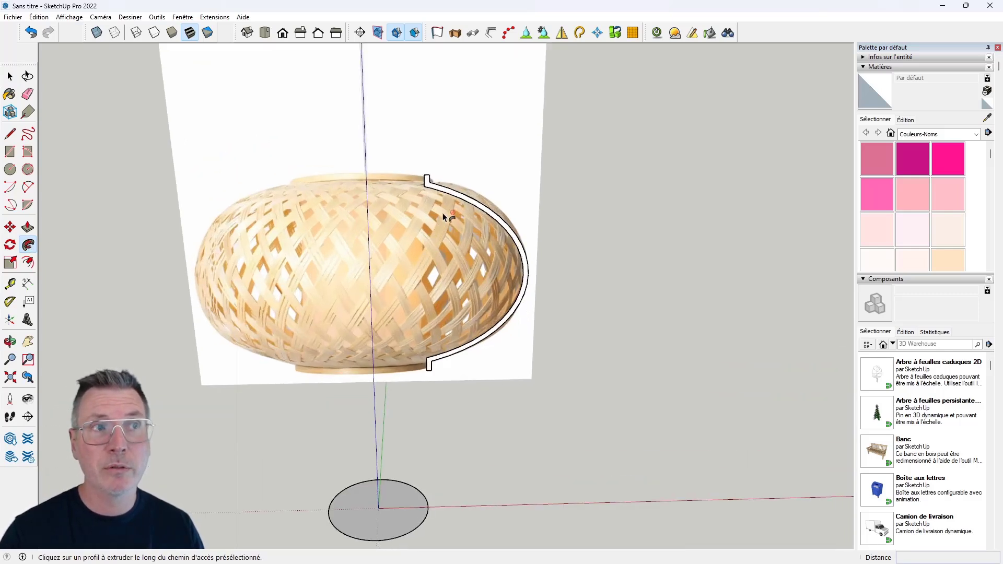
click(447, 194)
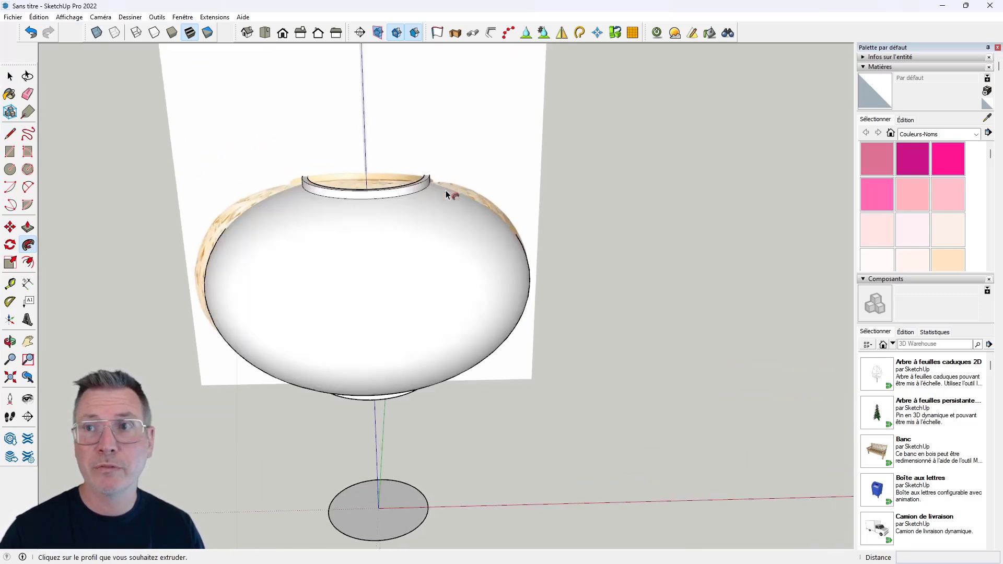
scroll(441, 279, down, 3)
key(o)
drag(515, 394, 332, 193)
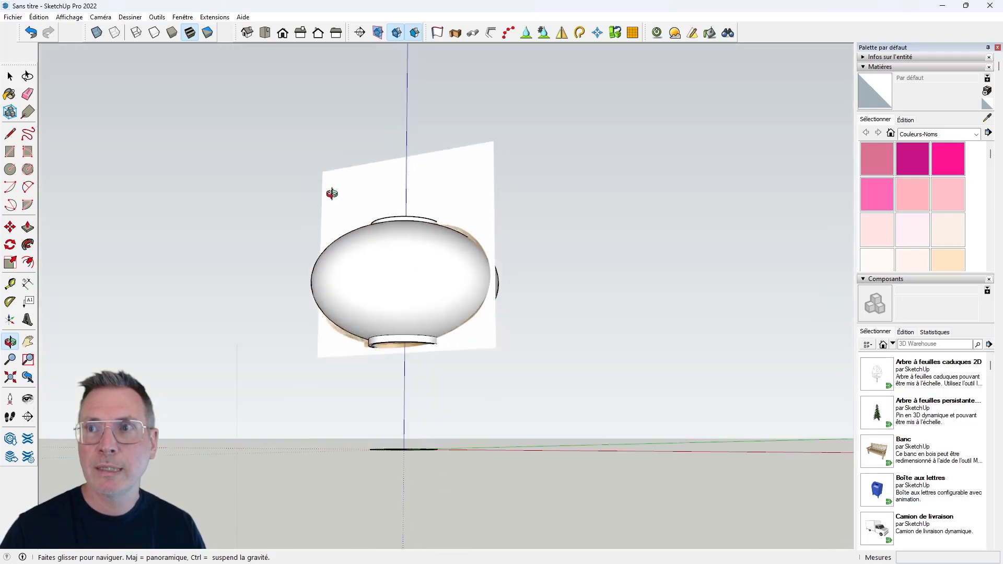
middle_drag(332, 194, 390, 374)
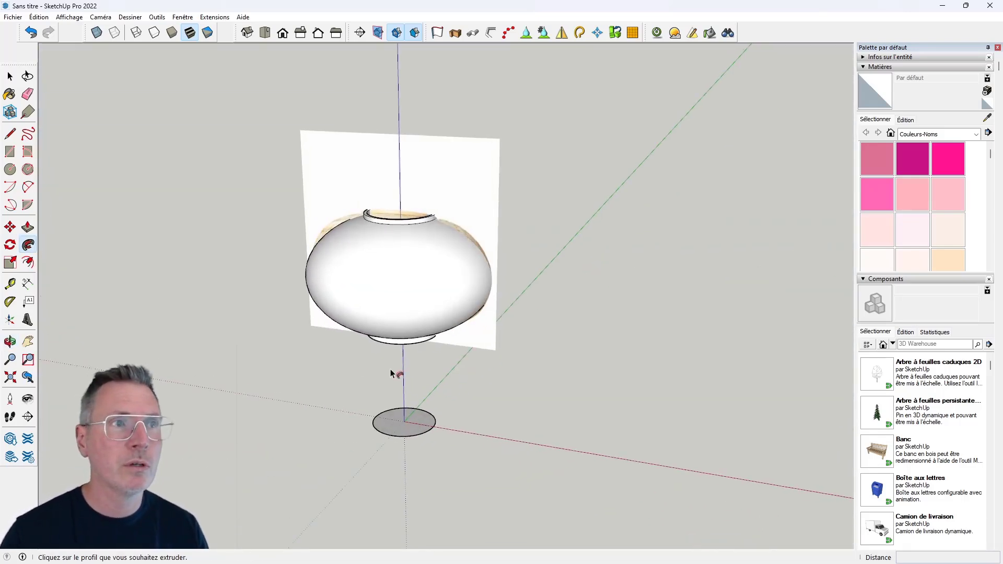
scroll(470, 277, down, 3)
mouse_move(484, 315)
middle_down()
mouse_move(444, 286)
mouse_move(647, 309)
mouse_move(484, 293)
mouse_move(337, 315)
middle_up()
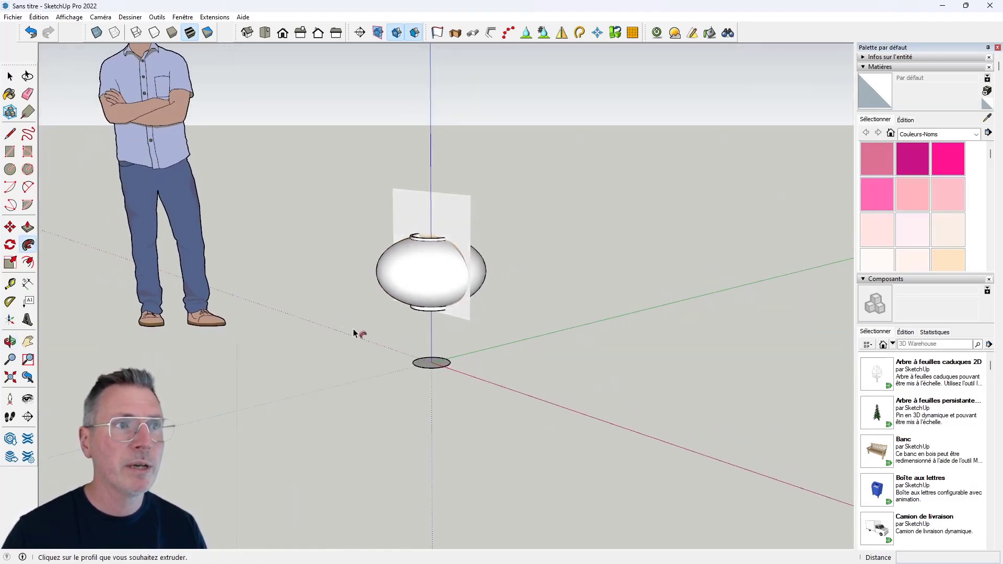
- Erase the circle path at the base of the lamp
click(28, 93)
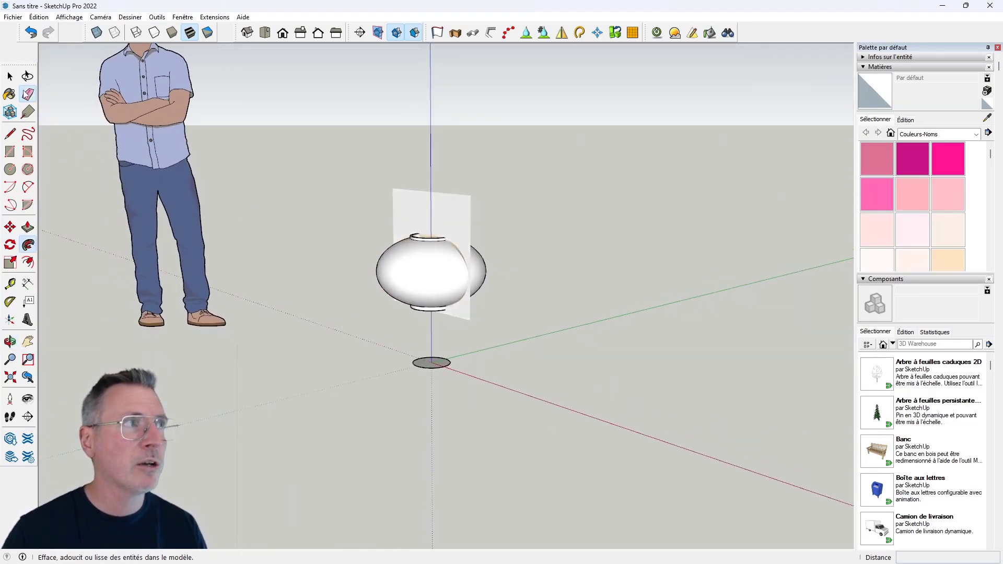
click(445, 364)
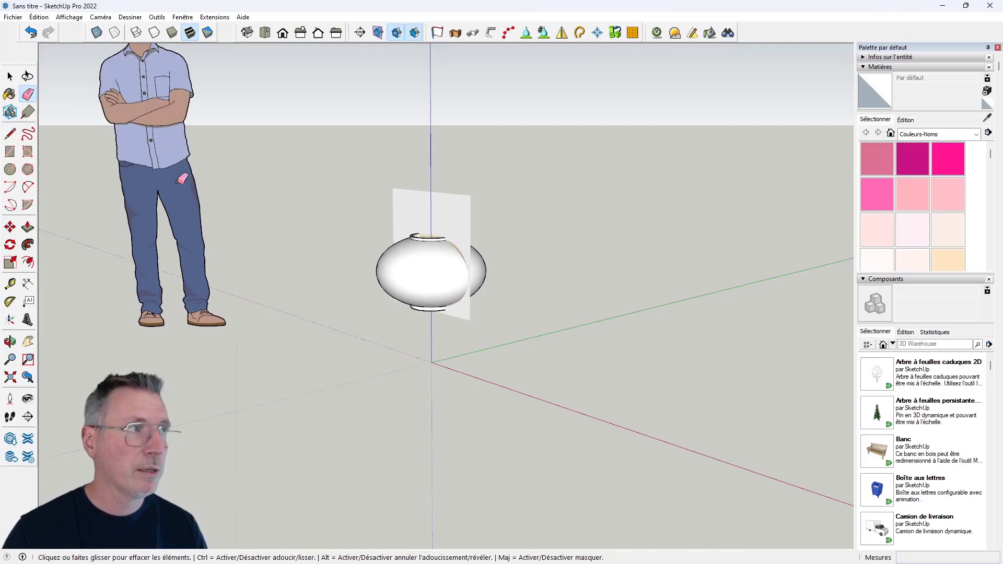
key(space)
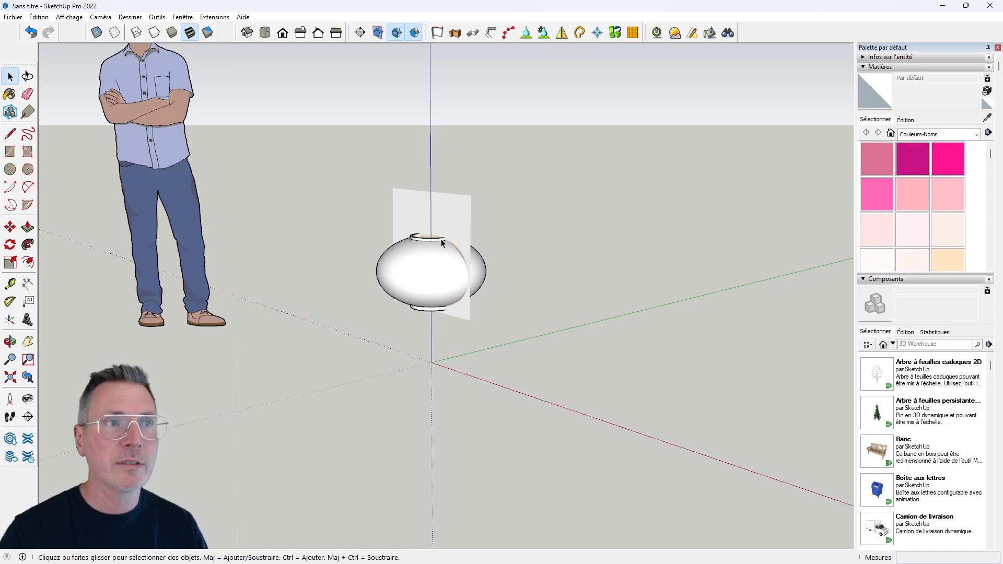
- Move the lamp photo plane to the left, beside the lamp body
click(415, 222)
click(15, 232)
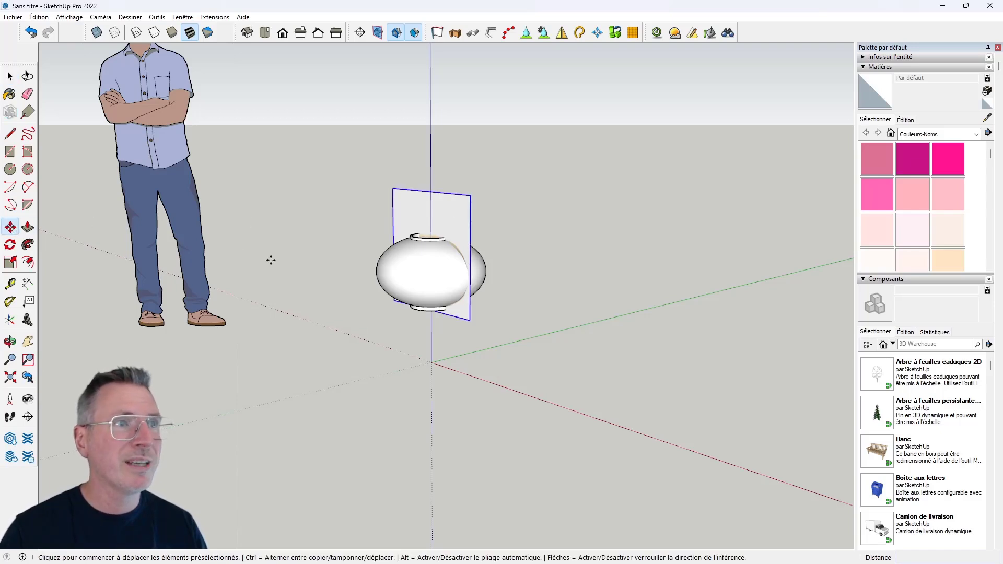
click(542, 352)
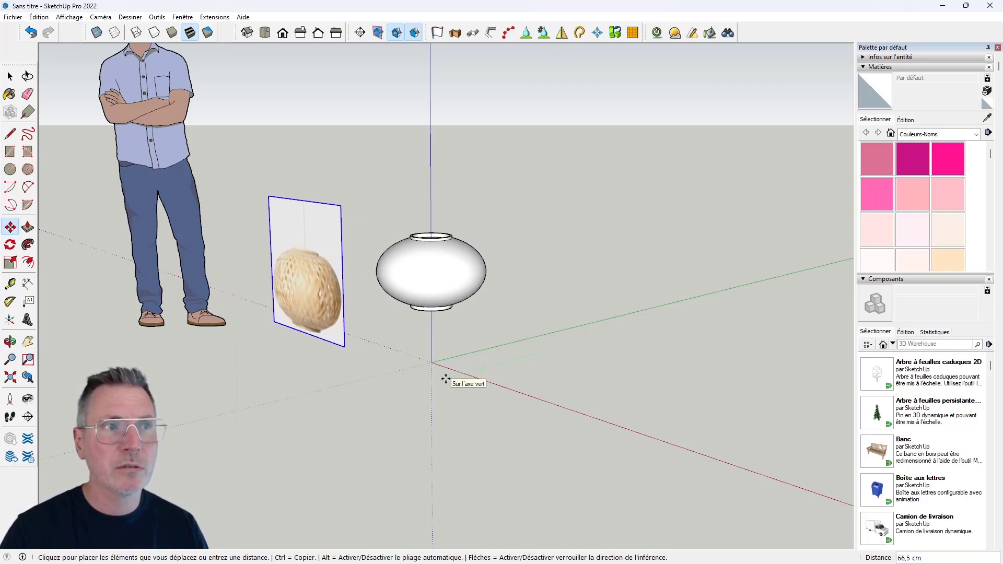
click(445, 380)
mouse_move(304, 392)
middle_down()
mouse_move(513, 376)
mouse_move(387, 307)
middle_up()
scroll(380, 336, up, 2)
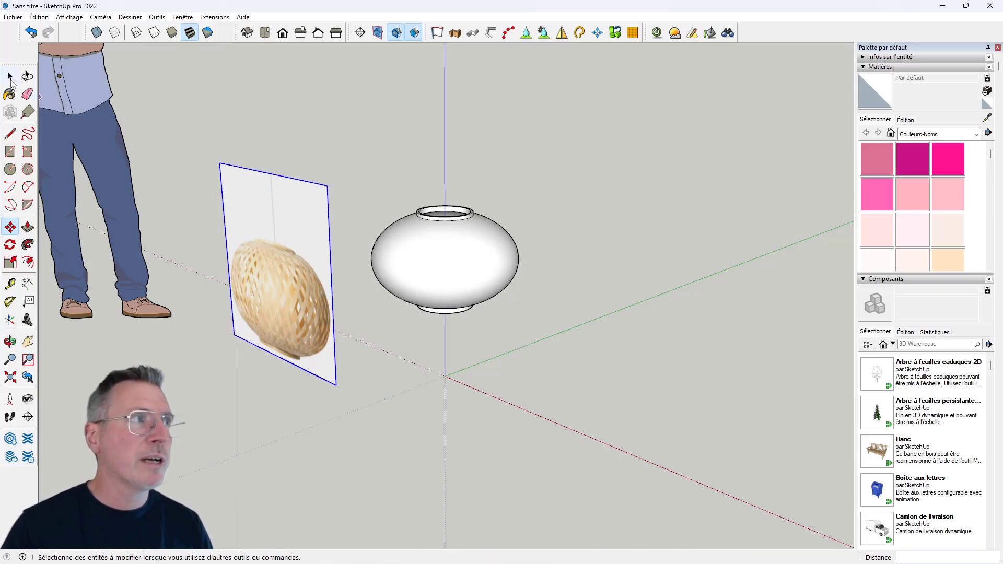
- Explode the lamp reference photo into plain textured geometry
key(space)
right_click(284, 211)
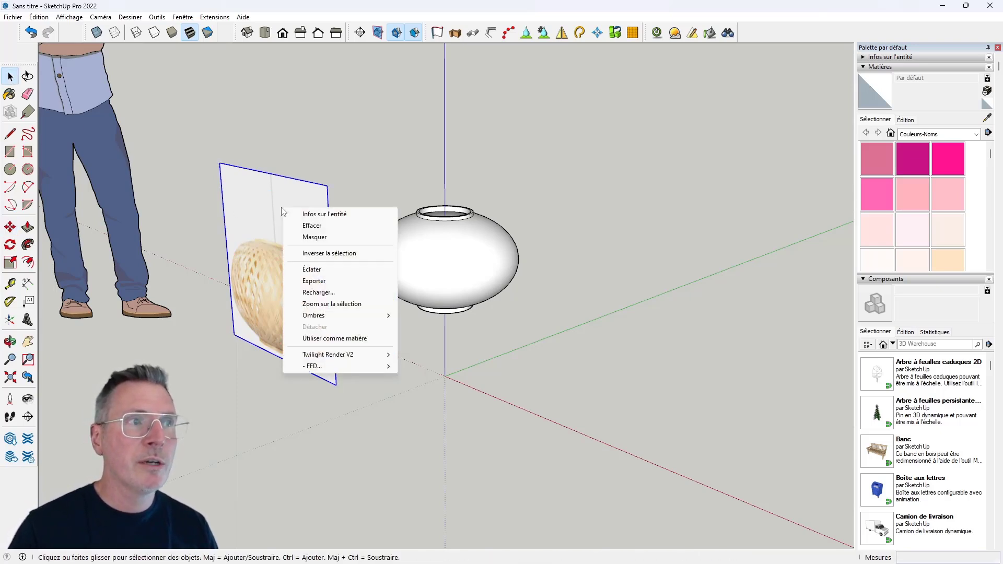
click(311, 269)
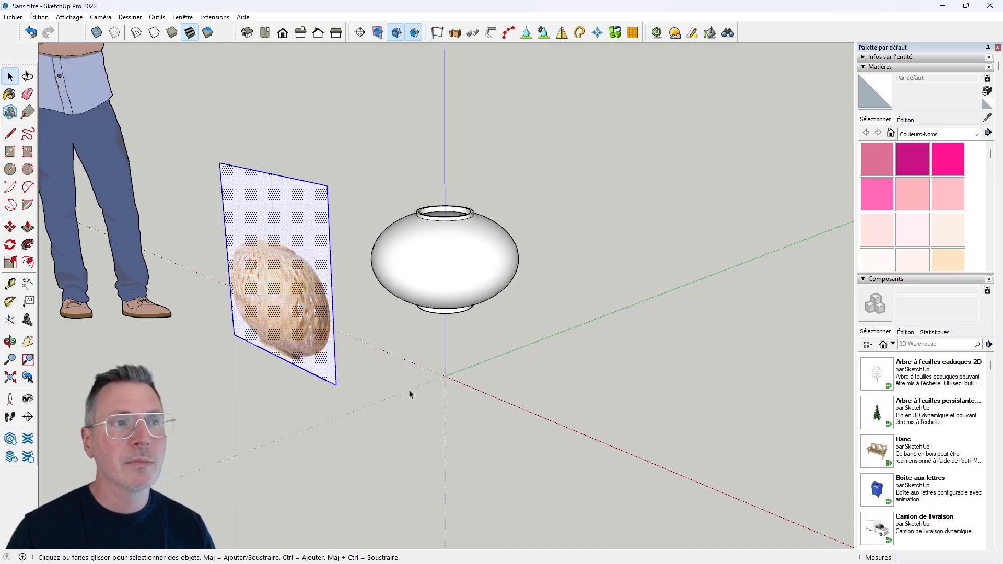
middle_drag(409, 391, 462, 361)
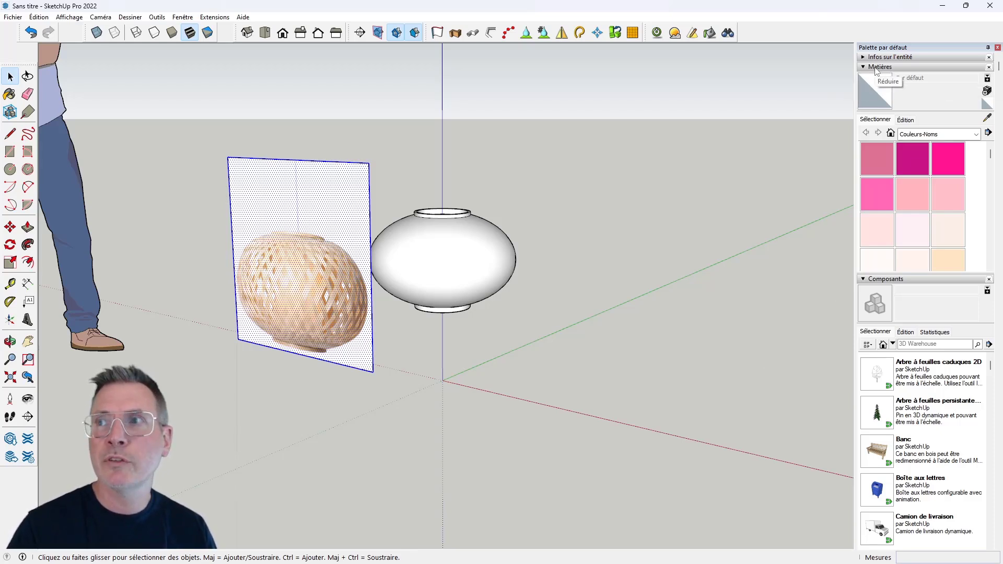
- Show the In Model materials list in the Materials panel
click(890, 134)
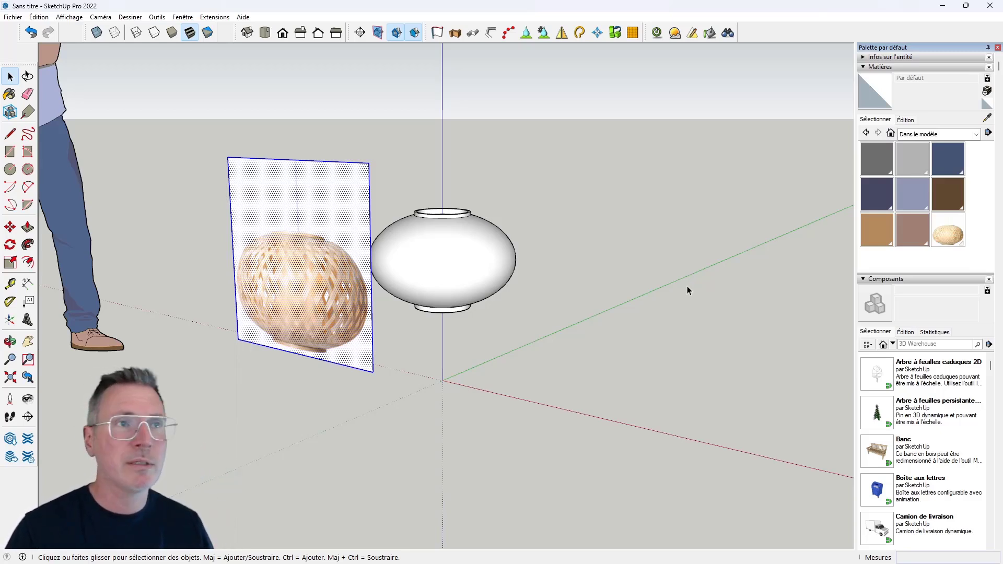
scroll(560, 278, down, 3)
middle_drag(556, 290, 524, 312)
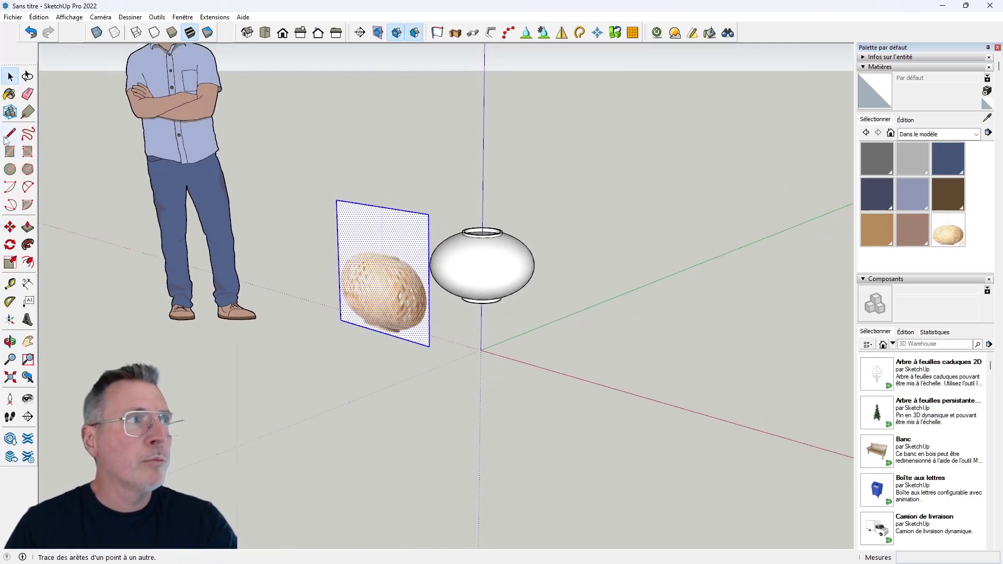
- Set the bamboo photo face's texture to Projected from its Texture context menu
click(9, 94)
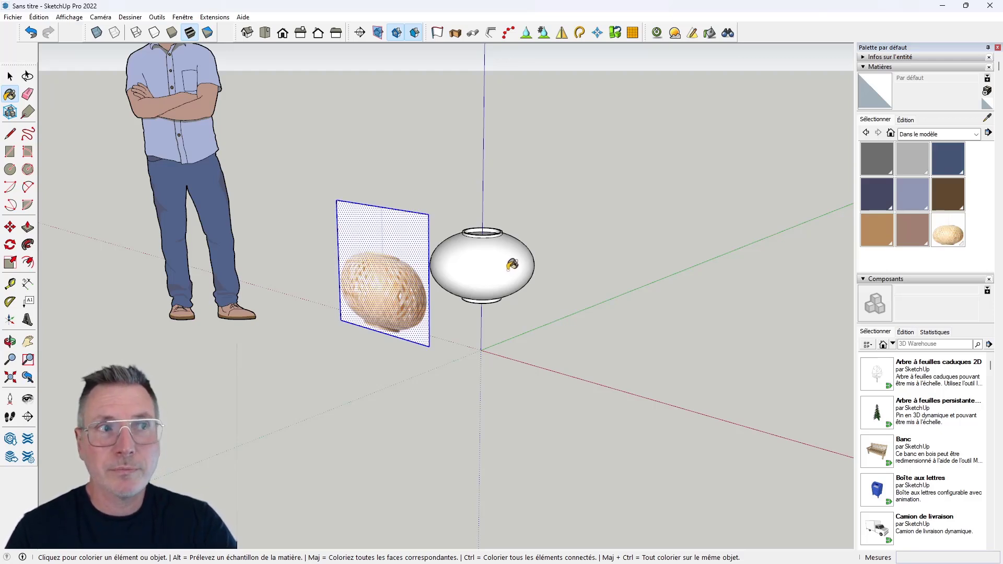
click(9, 76)
click(101, 232)
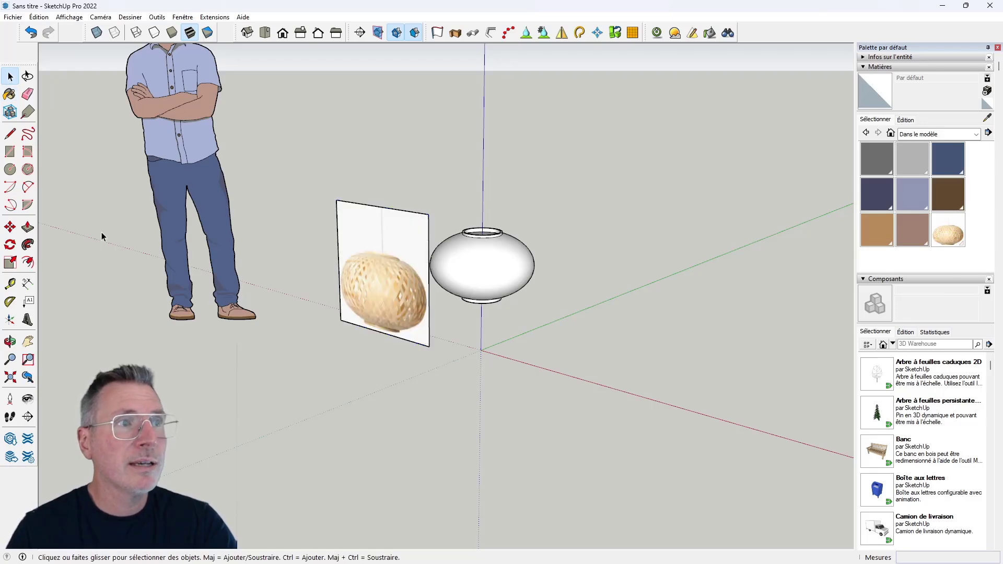
middle_drag(345, 285, 384, 259)
scroll(388, 222, up, 2)
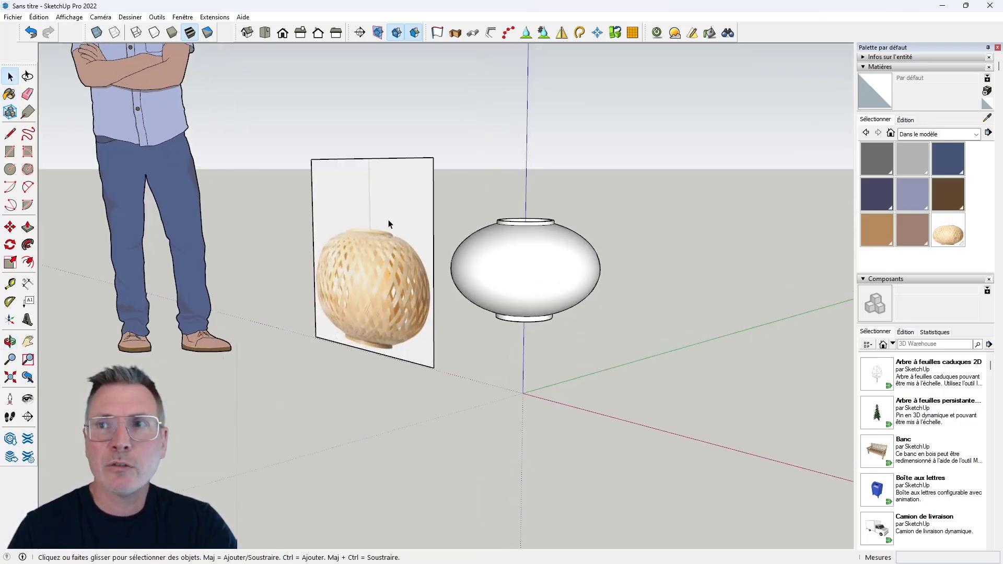
middle_drag(388, 224, 406, 231)
right_click(406, 230)
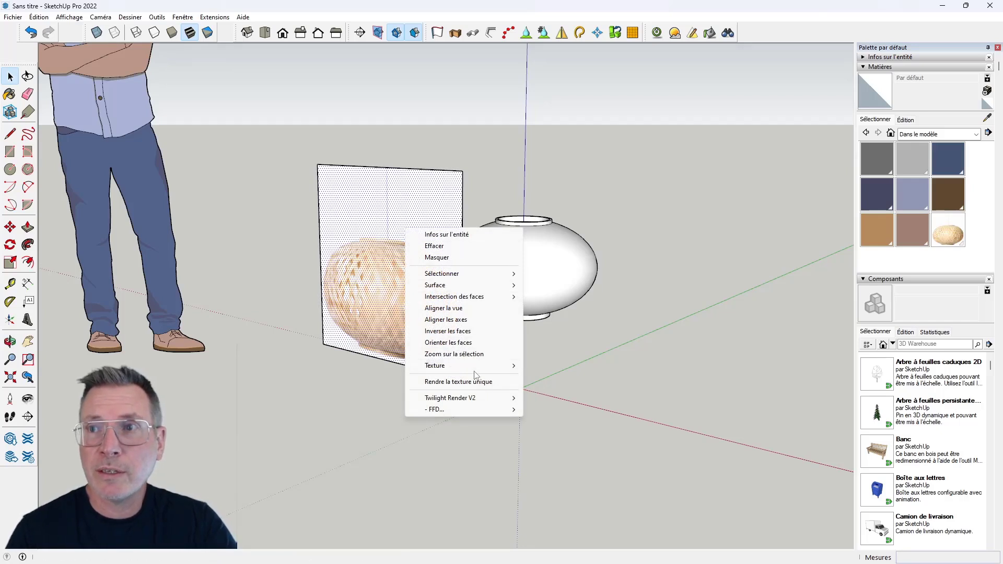
mouse_move(435, 365)
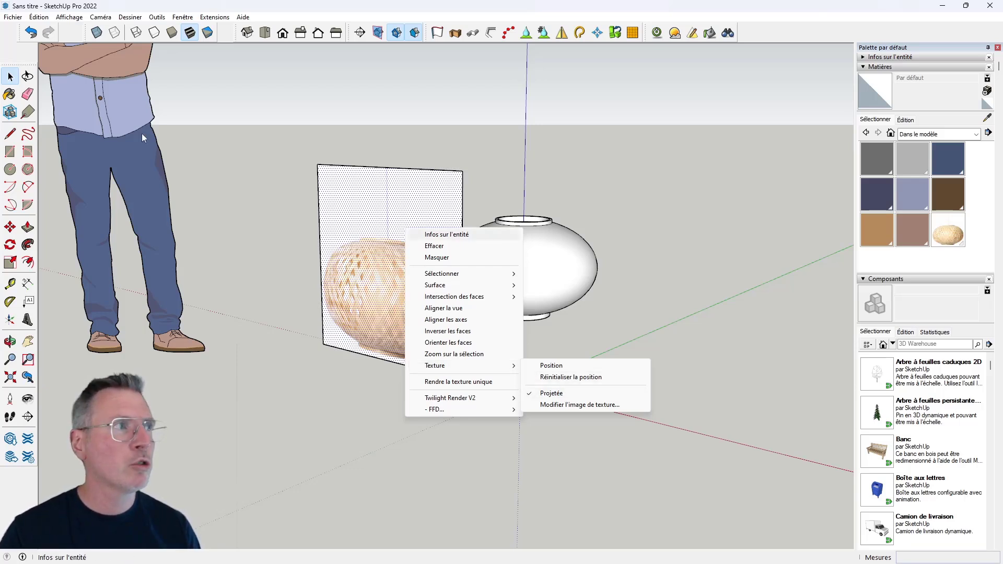
click(619, 205)
middle_drag(619, 205, 631, 211)
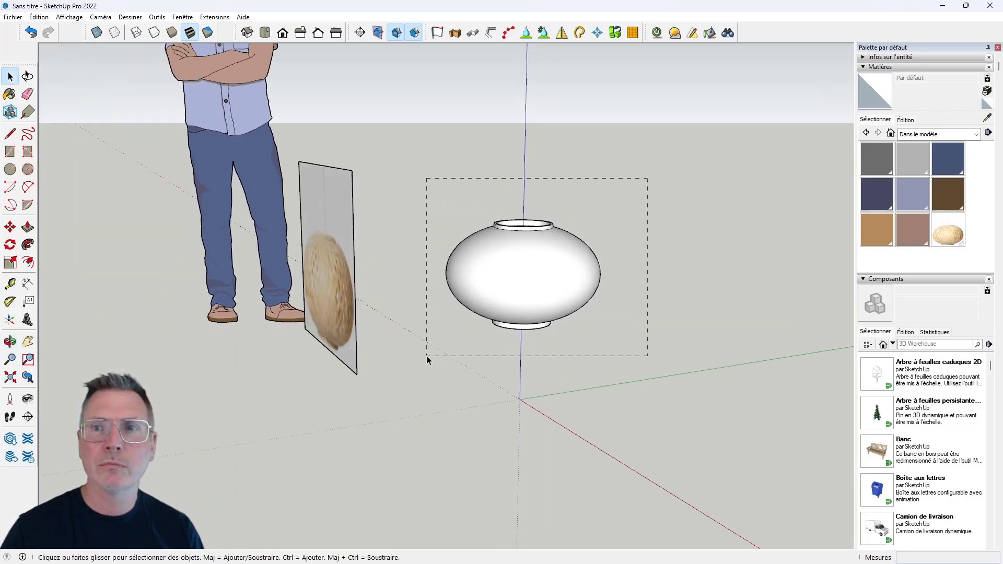
- Select the lamp and Alt-sample the bamboo photo material with the Paint Bucket
drag(427, 356, 435, 353)
middle_drag(435, 353, 577, 342)
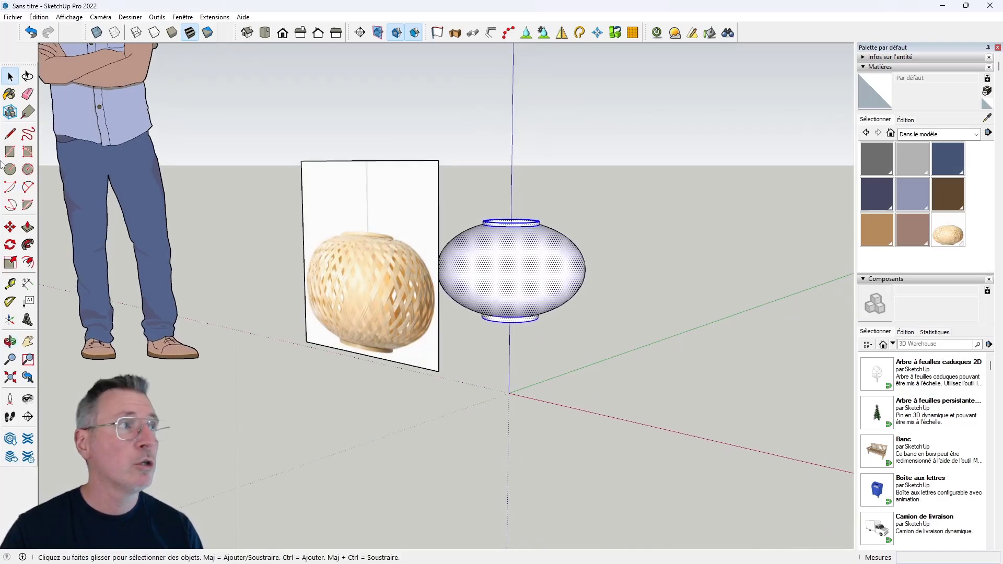
click(10, 94)
middle_drag(253, 239, 320, 228)
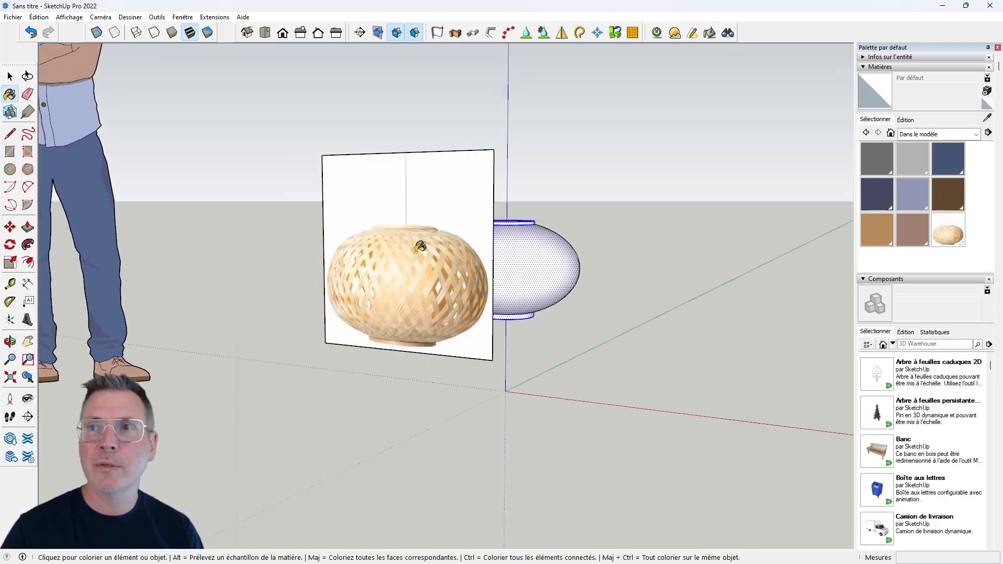
key(alt)
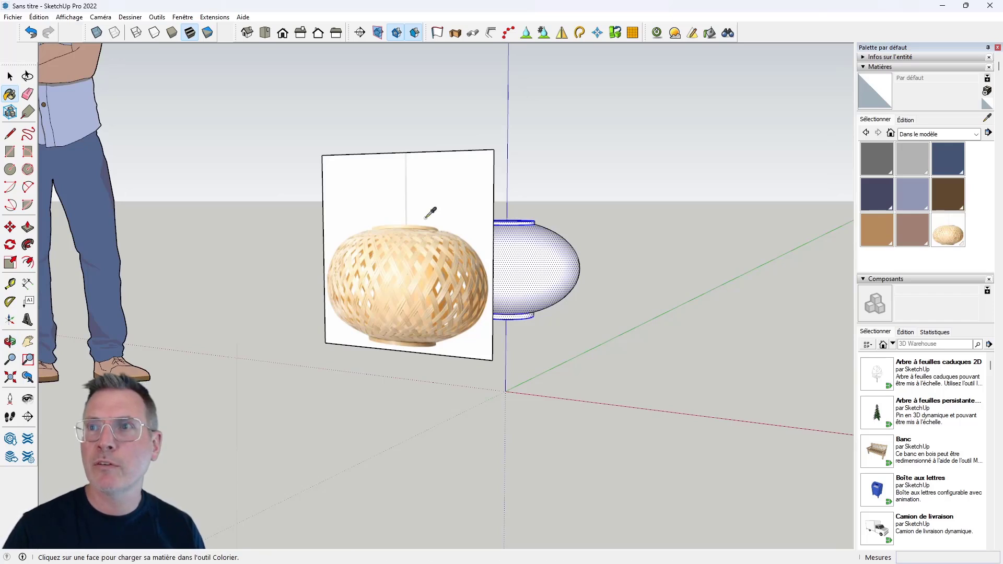
alt+click(425, 252)
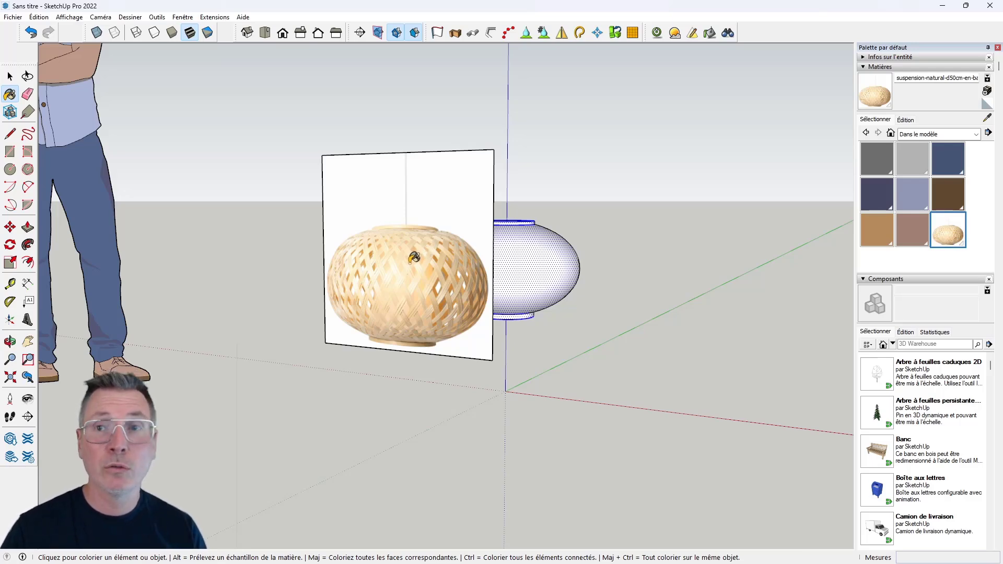
- Paint the lamp sphere with the woven photo texture and orbit to compare it
middle_drag(434, 261, 502, 253)
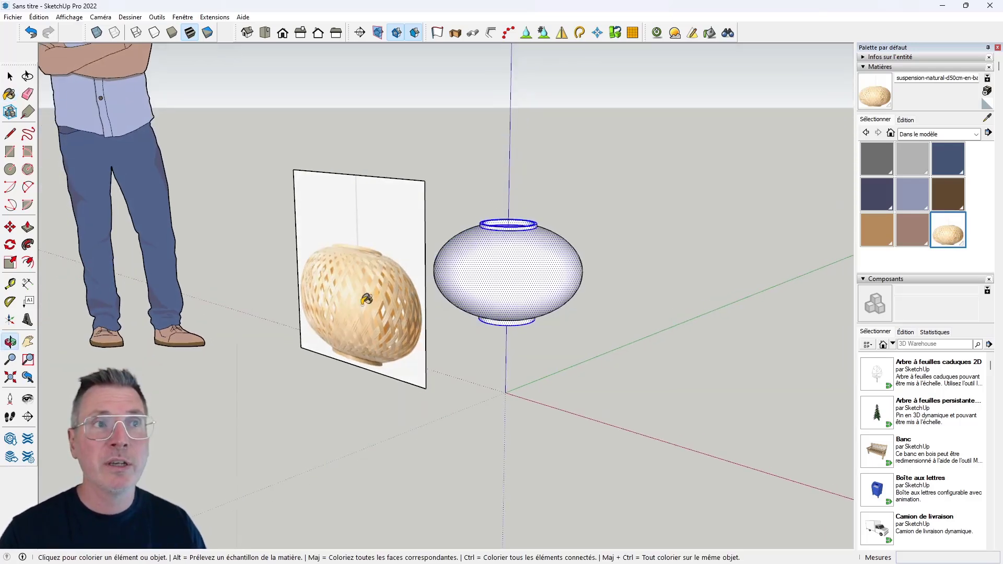
click(503, 254)
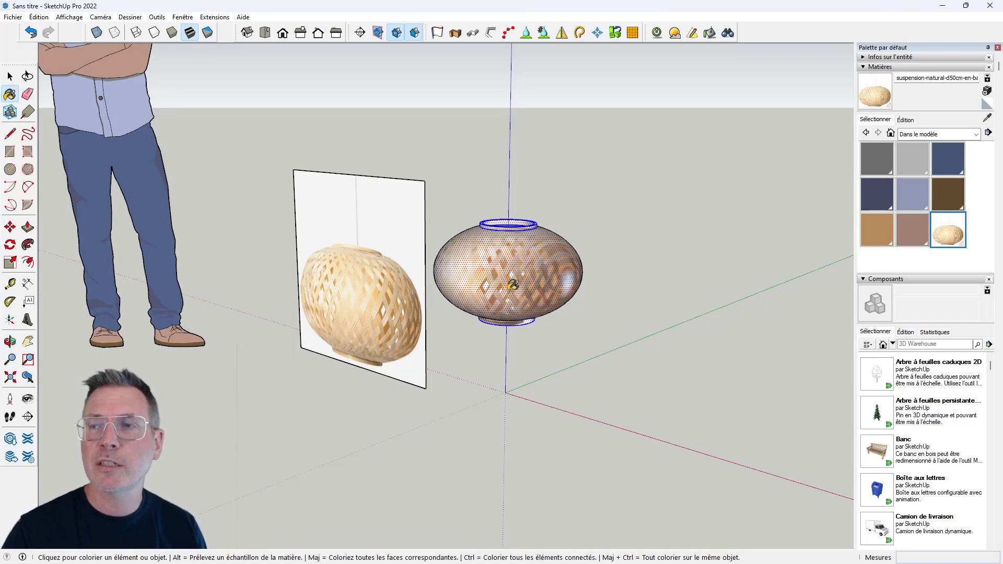
scroll(505, 269, up, 3)
scroll(505, 269, up, 3)
mouse_move(486, 267)
middle_down()
mouse_move(562, 260)
mouse_move(532, 287)
mouse_move(395, 272)
middle_up()
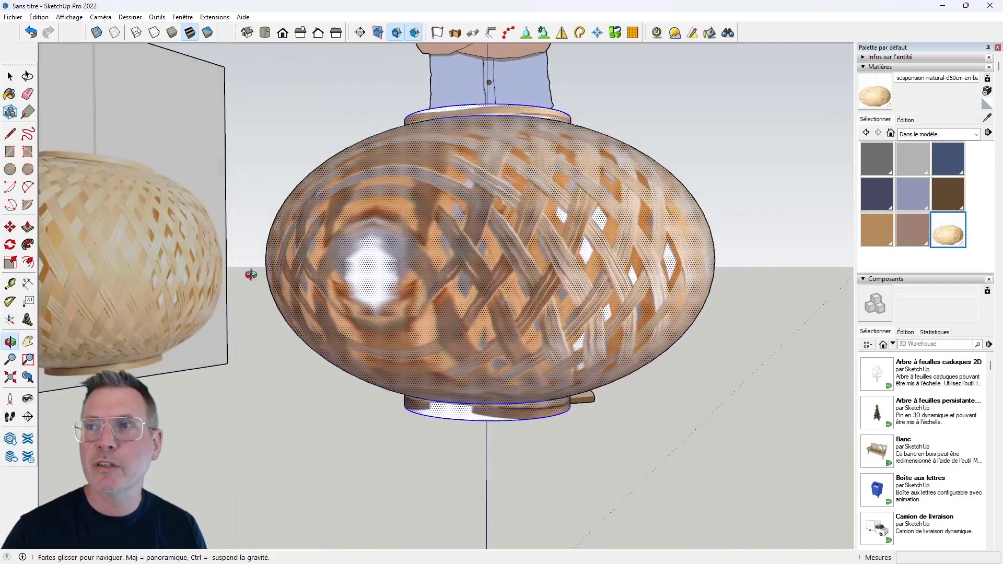
middle_drag(395, 271, 216, 300)
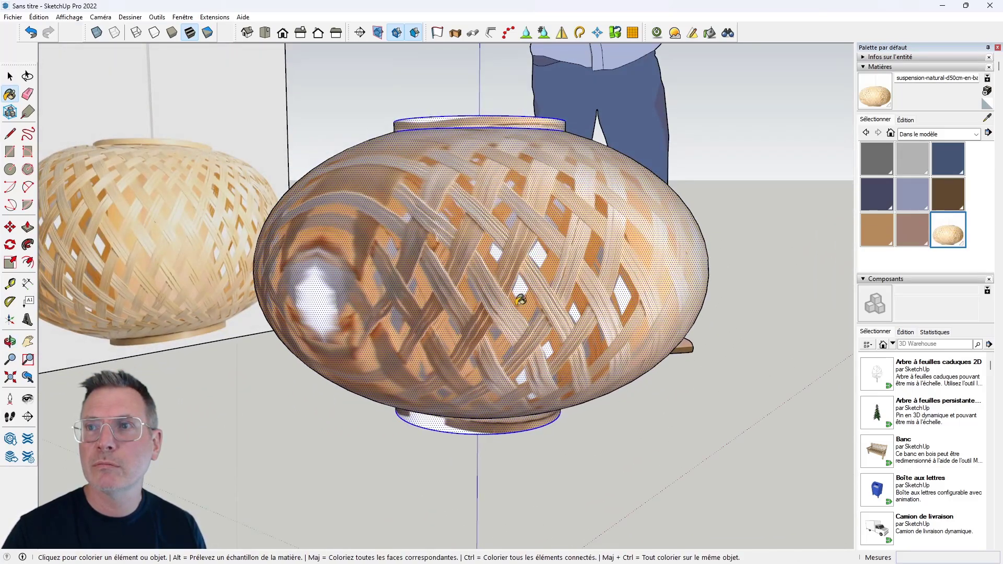
mouse_move(574, 287)
middle_down()
mouse_move(182, 380)
mouse_move(528, 374)
mouse_move(423, 308)
mouse_move(693, 320)
mouse_move(696, 303)
mouse_move(595, 338)
mouse_move(652, 220)
mouse_move(627, 277)
middle_up()
scroll(537, 332, up, 3)
scroll(504, 345, up, 6)
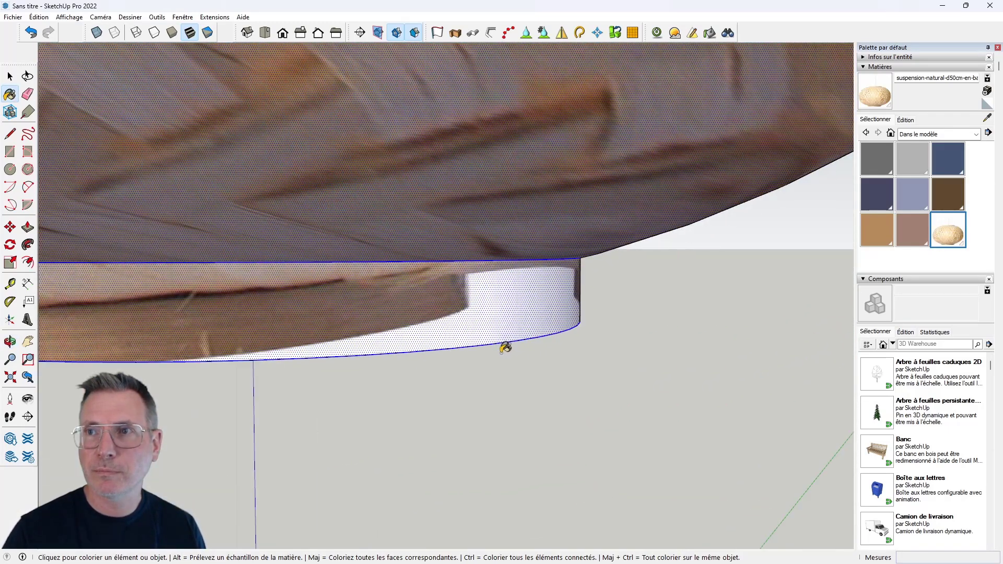
scroll(501, 341, down, 2)
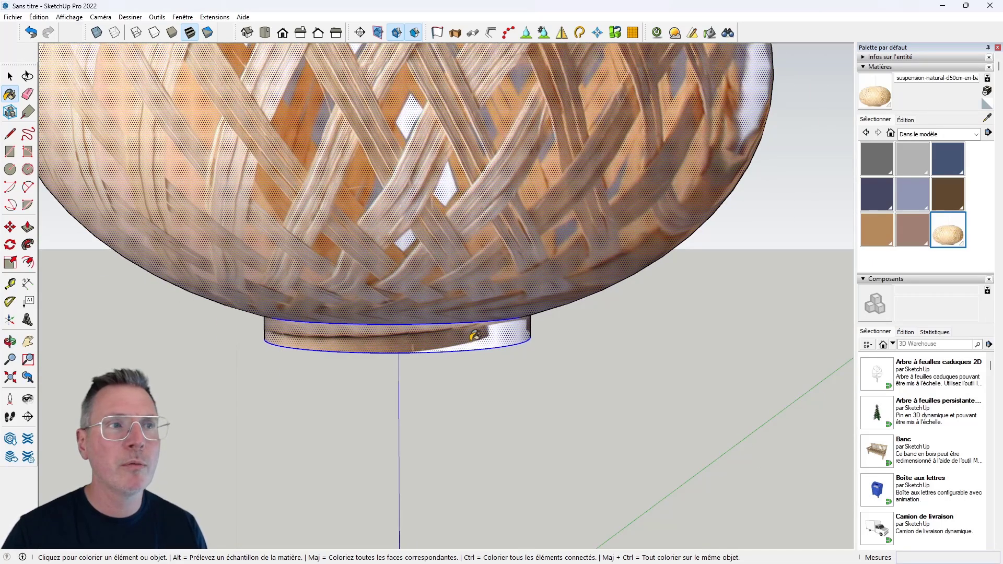
mouse_move(630, 334)
middle_down()
mouse_move(528, 322)
mouse_move(520, 334)
middle_up()
key(space)
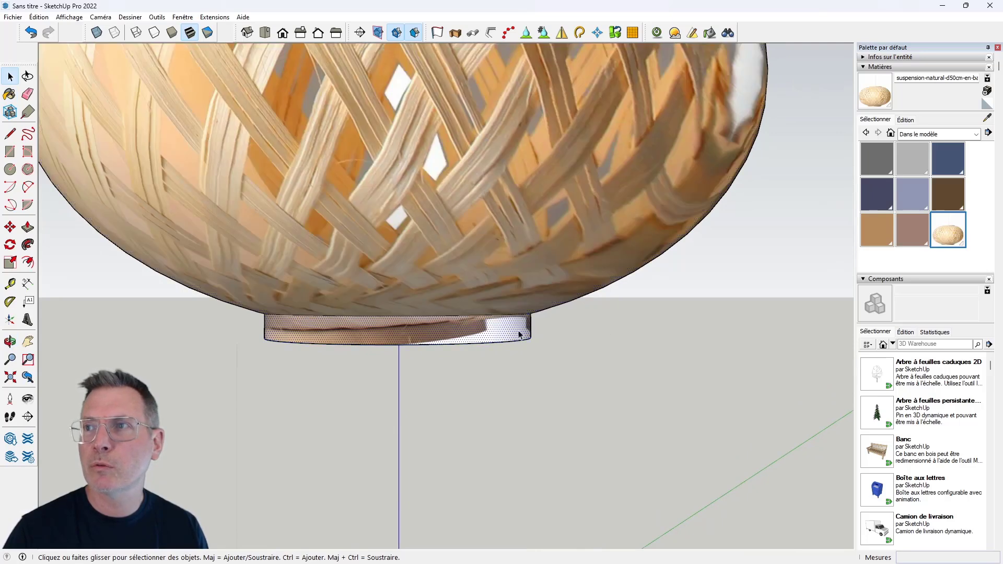
- Paint the bottom rim tan brown, replacing an initial pink choice
click(918, 231)
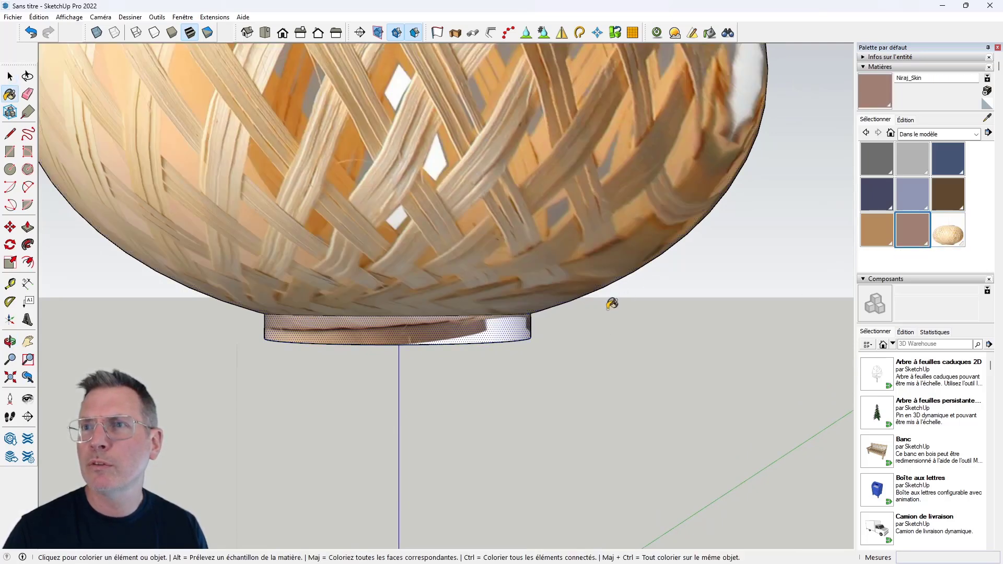
click(517, 325)
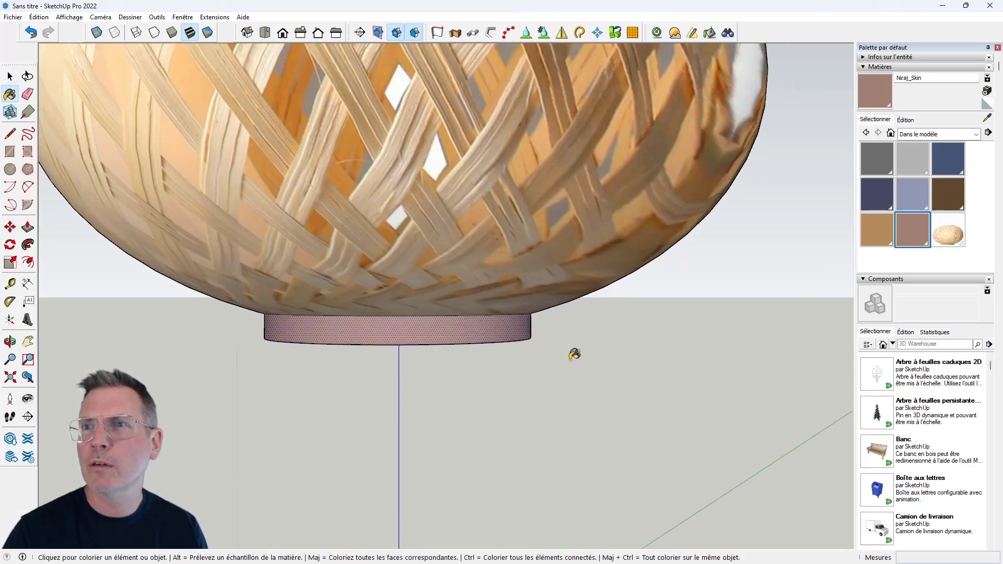
click(872, 239)
click(495, 327)
- Orbit to check the tan rims from above and the side, ending on the image face
scroll(458, 409, down, 3)
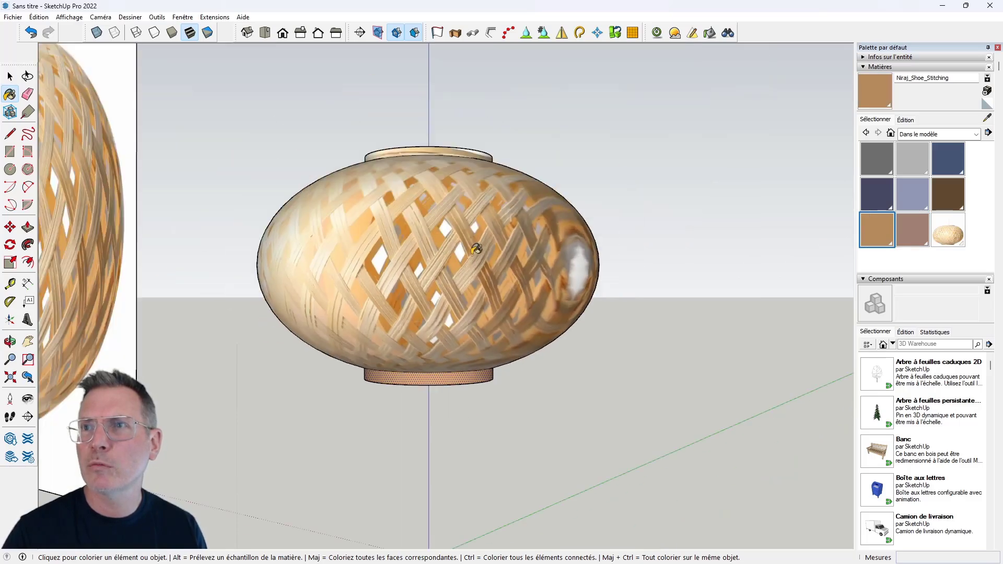
middle_drag(458, 409, 440, 167)
scroll(445, 144, up, 2)
scroll(445, 144, down, 2)
scroll(522, 209, down, 1)
key(o)
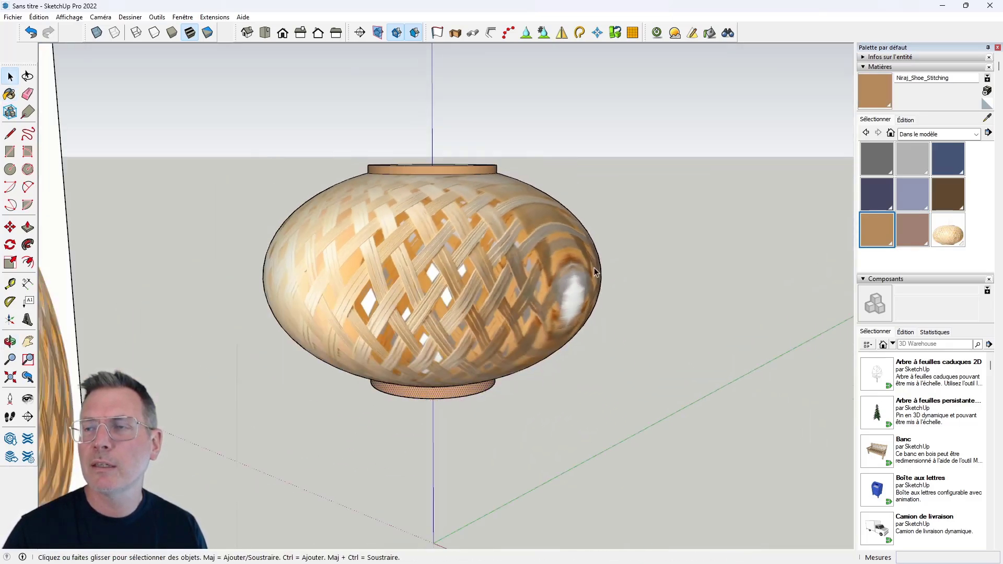
mouse_move(607, 217)
mouse_down()
mouse_move(468, 393)
mouse_move(341, 340)
mouse_move(626, 219)
mouse_up()
key(space)
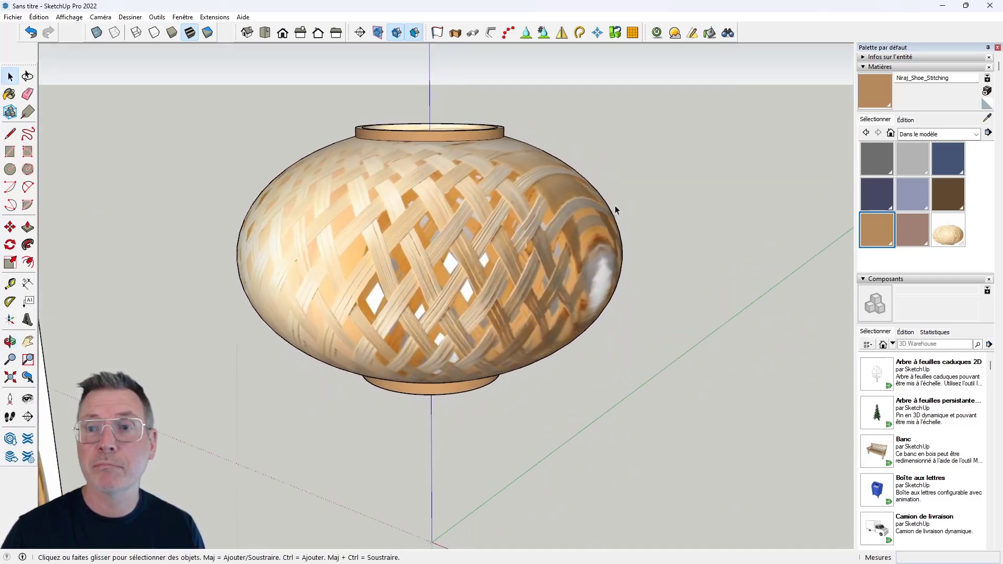
scroll(485, 242, down, 3)
scroll(470, 256, down, 2)
middle_drag(475, 272, 406, 262)
click(396, 262)
- Delete the reference image plane and turn on shadows
double_click(396, 263)
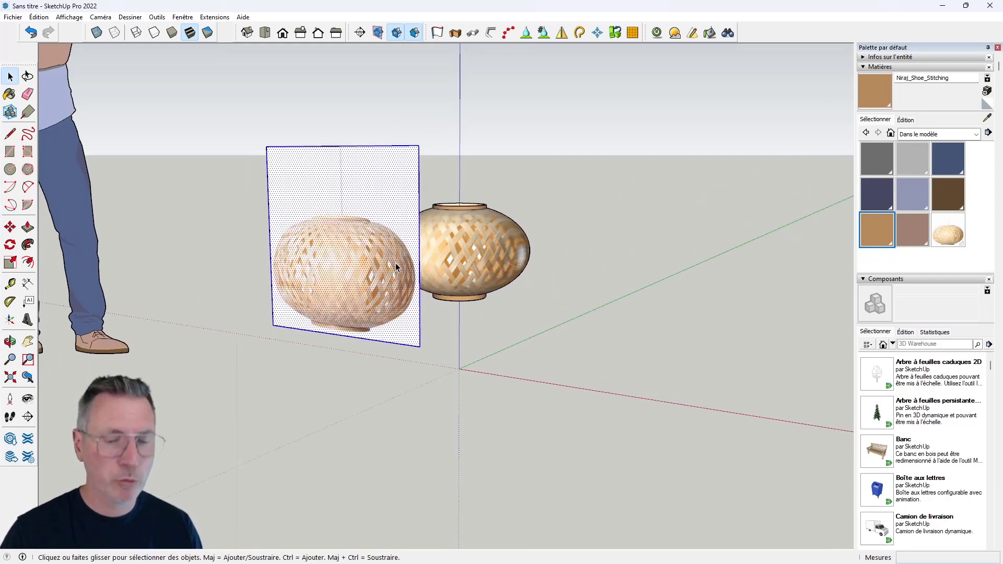
key(Delete)
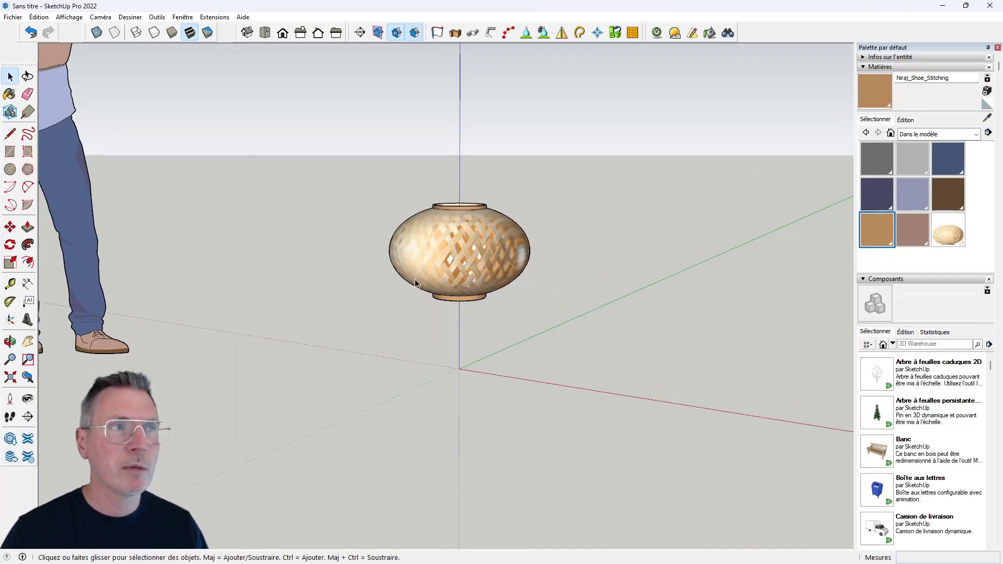
click(69, 17)
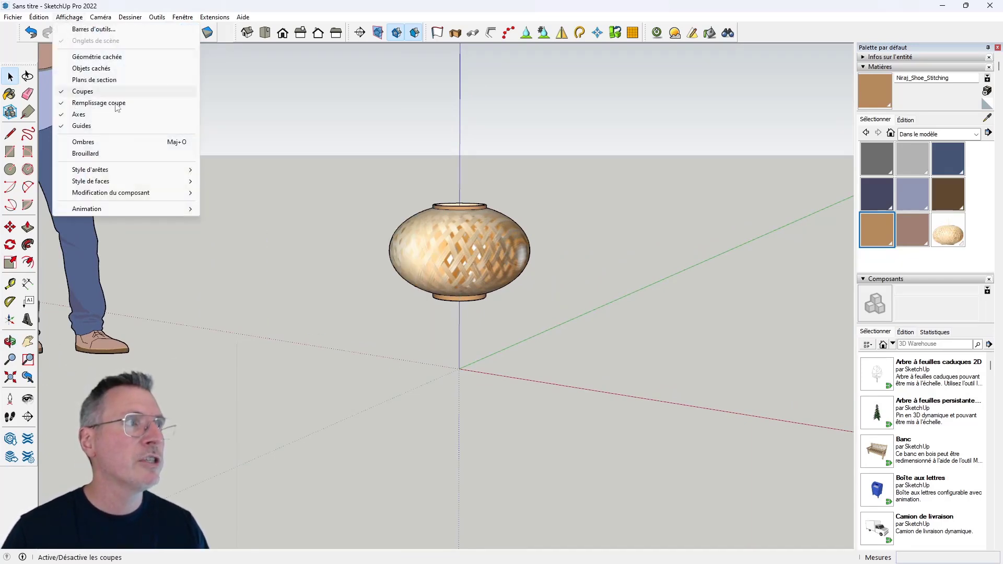
click(104, 142)
- Orbit and zoom around the lamp to inspect its cast shadows
mouse_move(472, 311)
middle_down()
mouse_move(557, 308)
mouse_move(468, 322)
mouse_move(336, 323)
mouse_move(246, 210)
mouse_move(473, 252)
mouse_move(730, 318)
middle_up()
scroll(456, 268, up, 1)
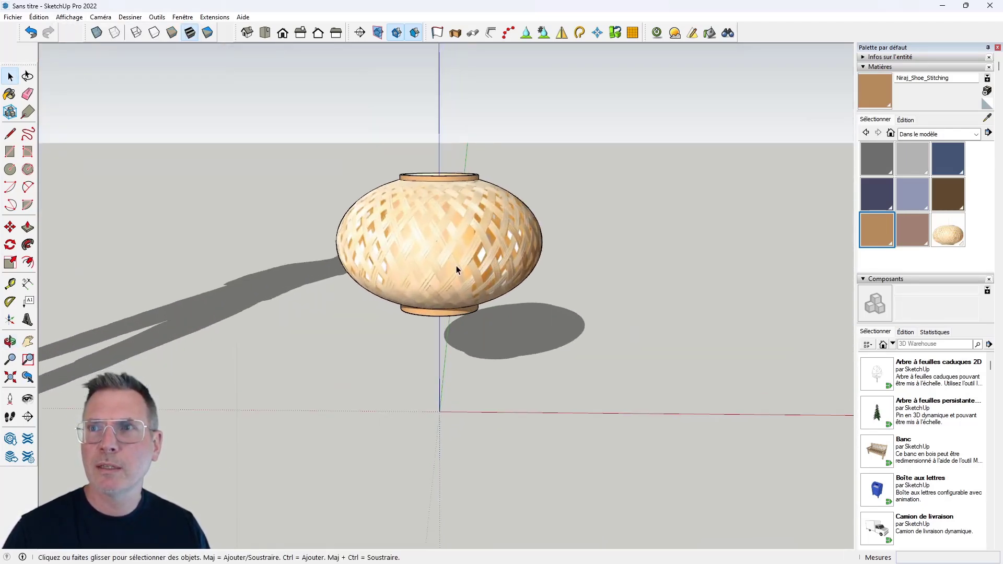
scroll(441, 253, up, 3)
scroll(473, 262, up, 2)
mouse_move(473, 263)
middle_down()
mouse_move(577, 291)
mouse_move(316, 227)
mouse_move(468, 241)
middle_up()
scroll(468, 236, up, 2)
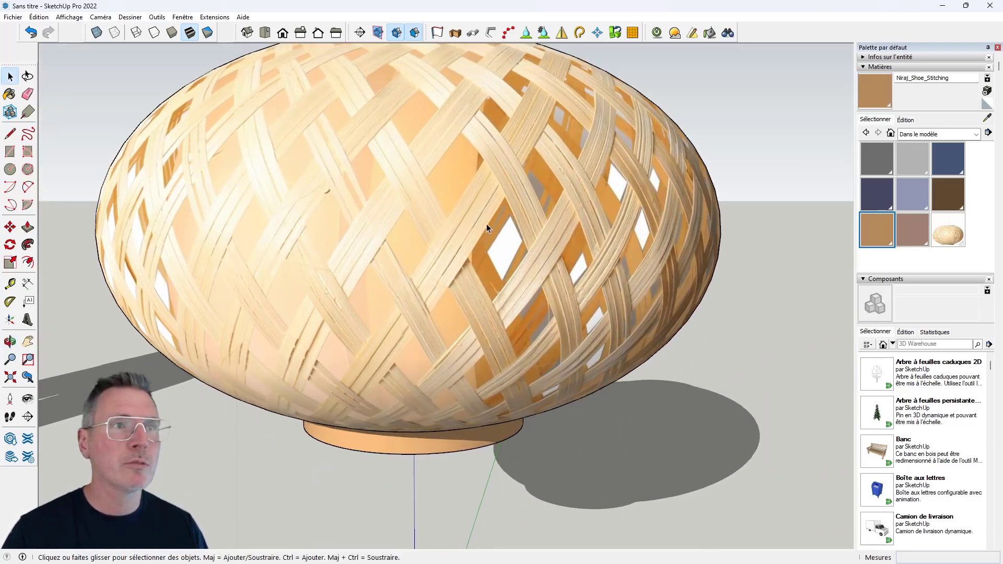
scroll(501, 261, down, 2)
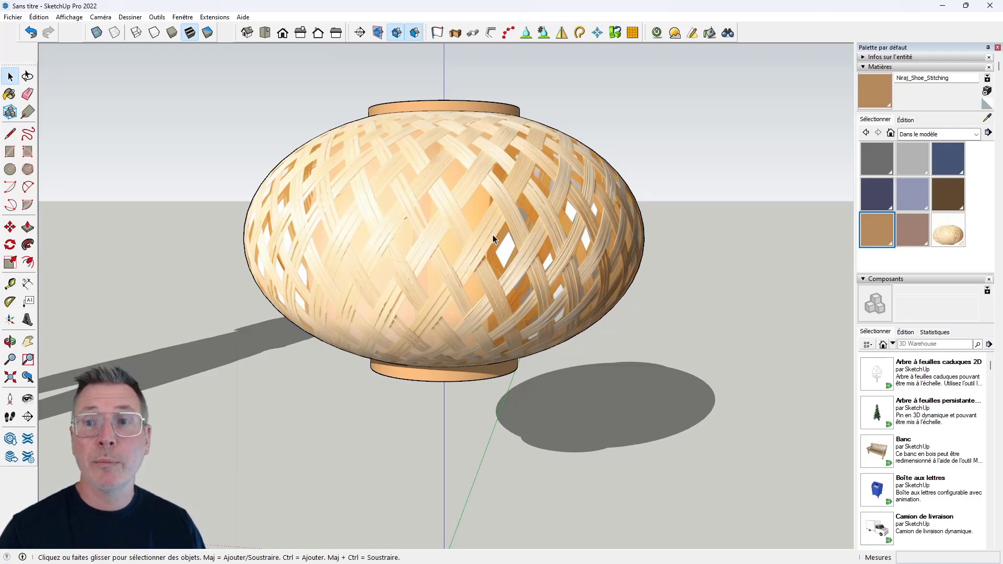
mouse_move(526, 227)
middle_down()
mouse_move(535, 240)
mouse_move(597, 255)
middle_up()
scroll(522, 237, down, 3)
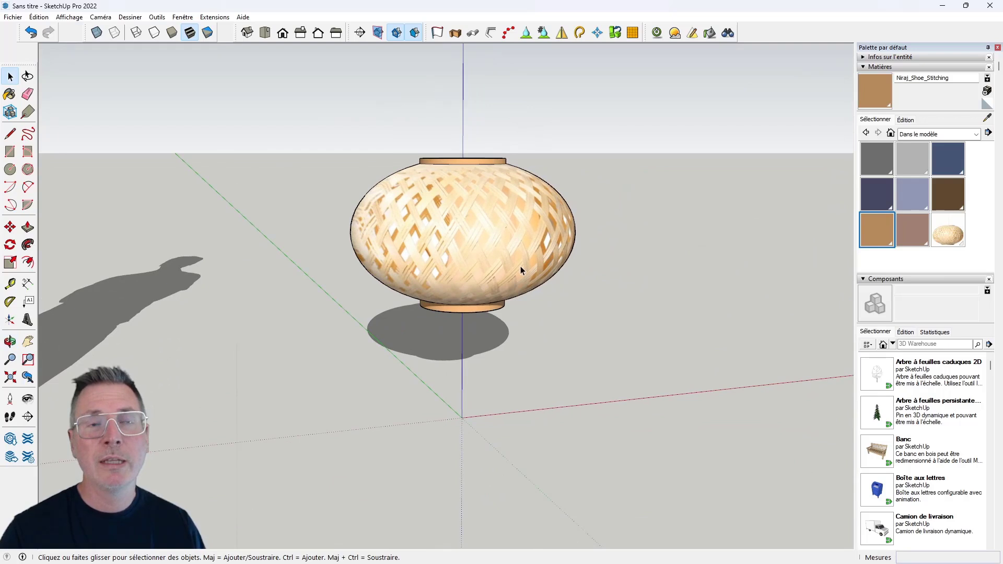